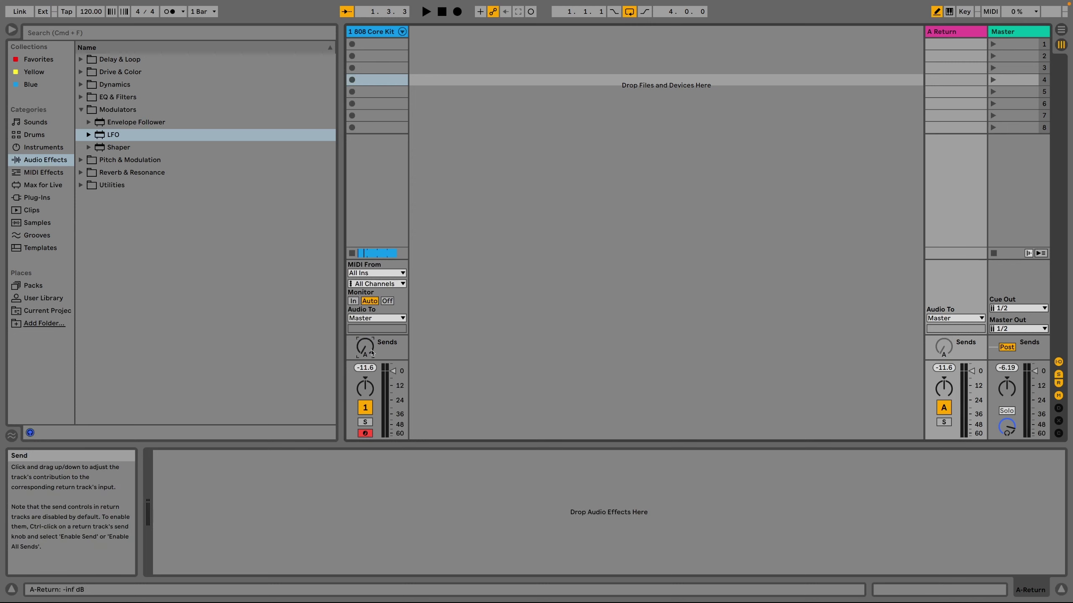
# - Audition the beat and check the Master track's effects before returning to A Return
pyautogui.press('space')
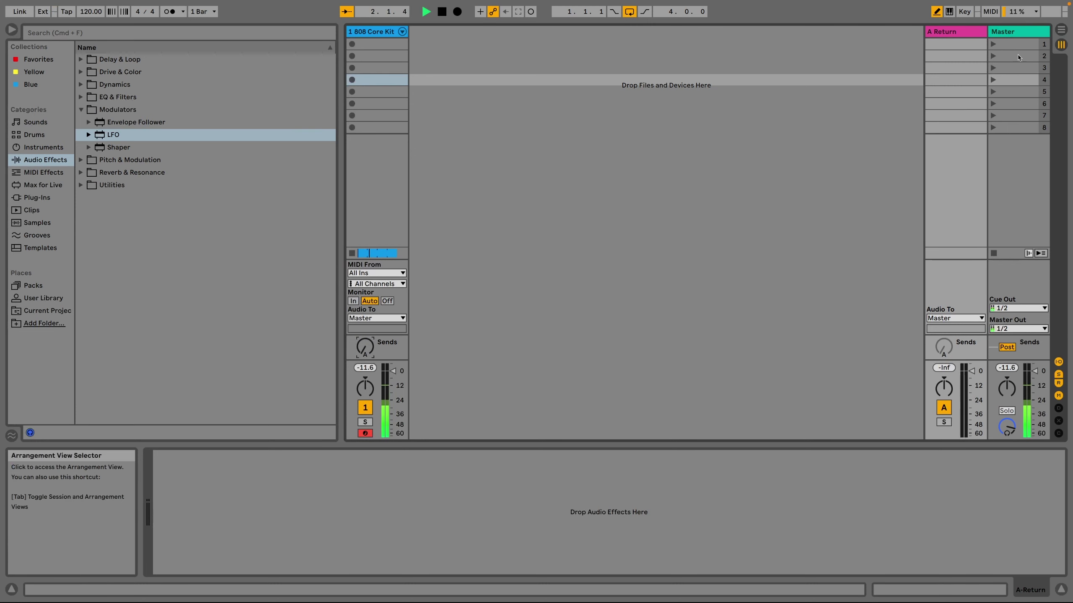
pyautogui.press('space')
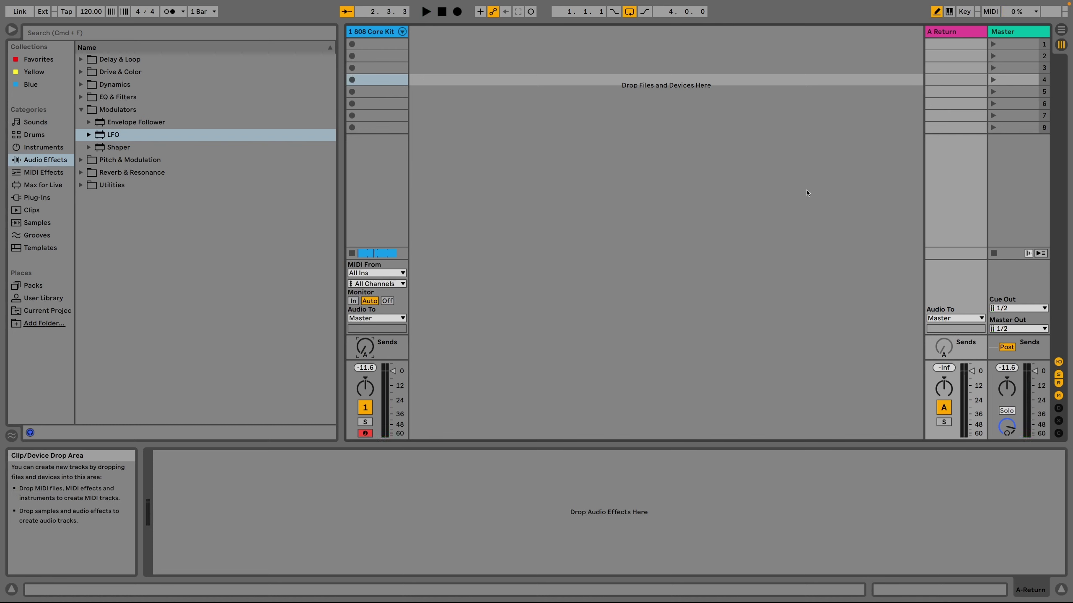
pyautogui.click(1015, 32)
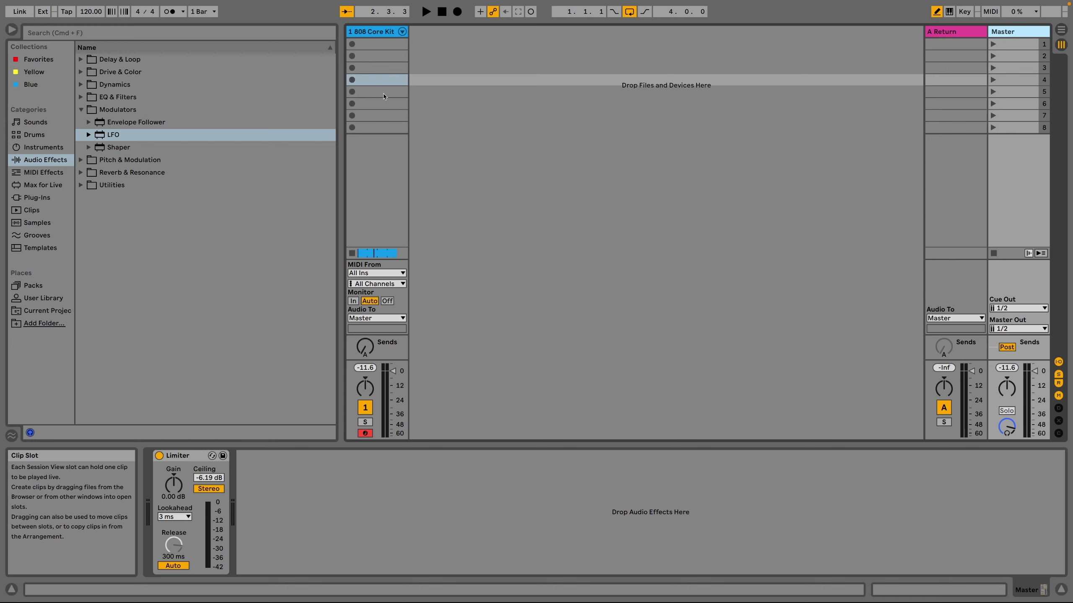
pyautogui.click(951, 32)
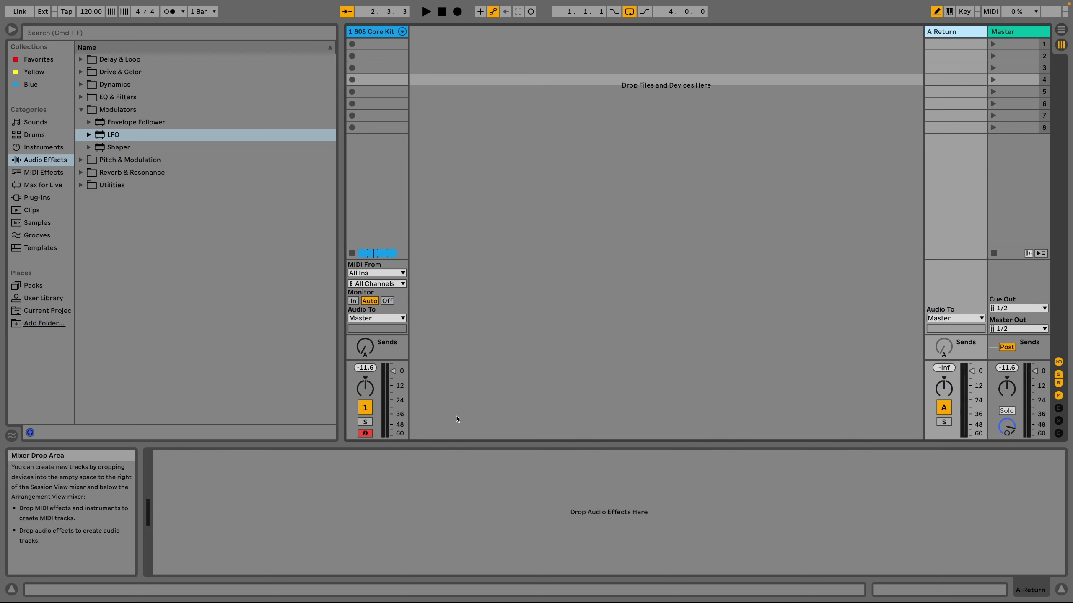
# - Raise the 808 Core Kit's Send A knob during playback to feed A Return
pyautogui.press('space')
pyautogui.moveTo(371, 354); pyautogui.dragTo(372, 340)
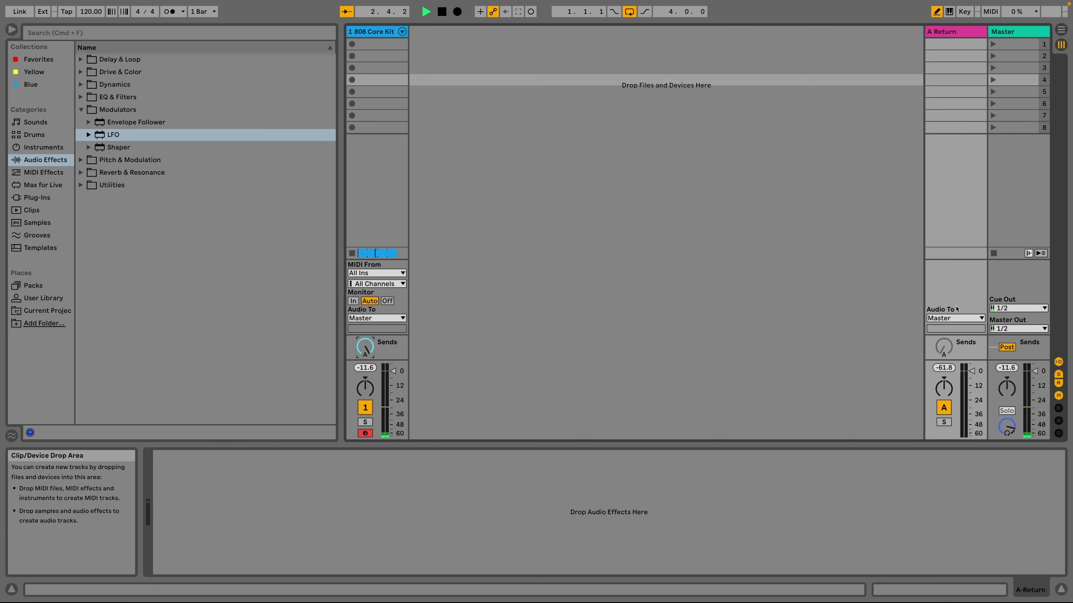
pyautogui.press('space')
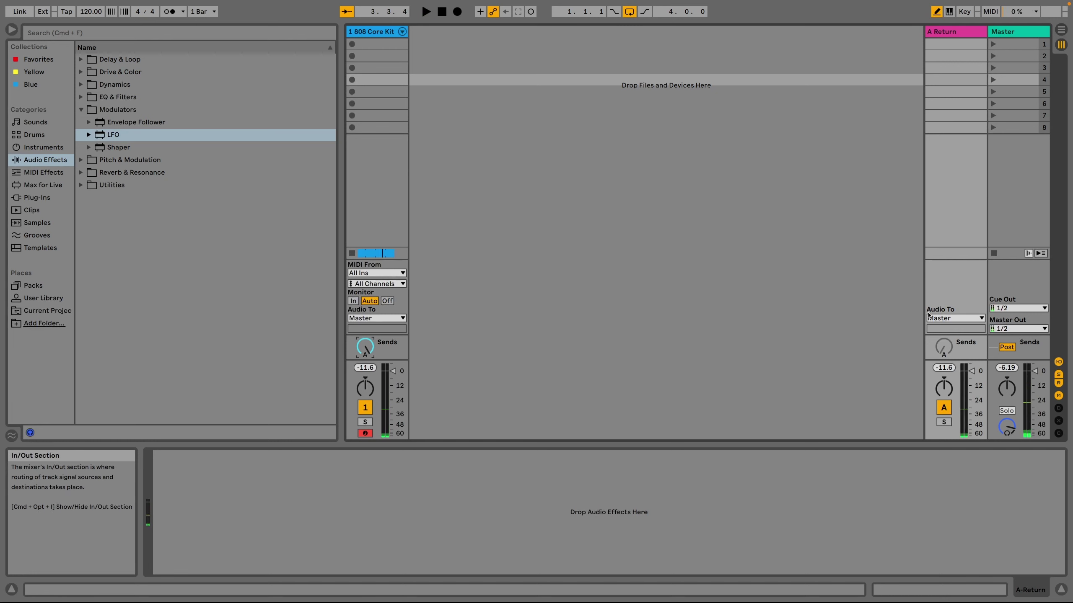
# - Enable All Sends, test A Return's self-send during playback, then set it back to -inf dB
pyautogui.rightClick(944, 352)
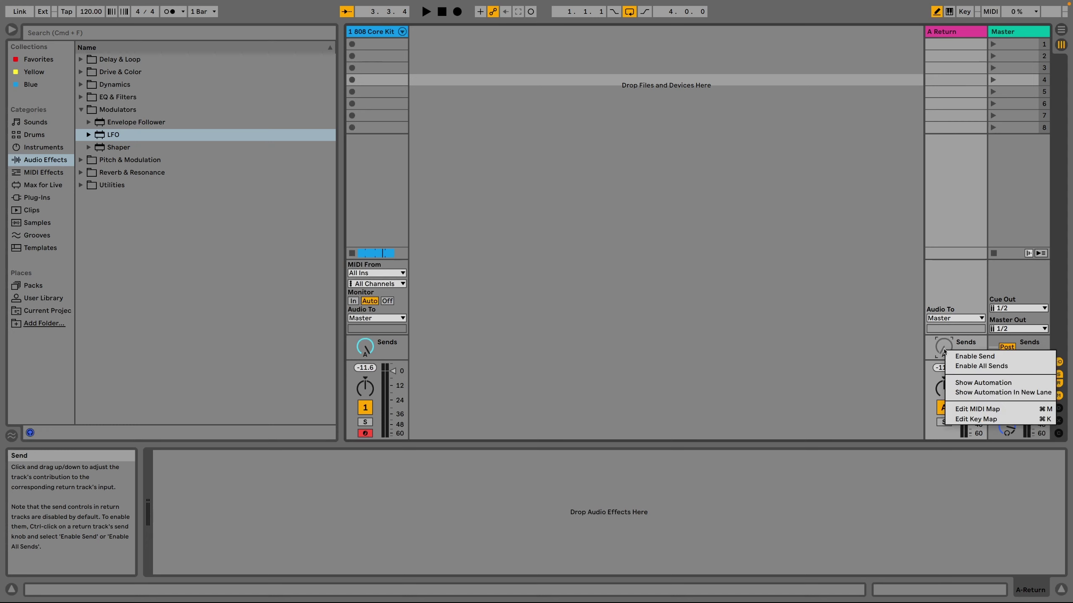
pyautogui.click(963, 369)
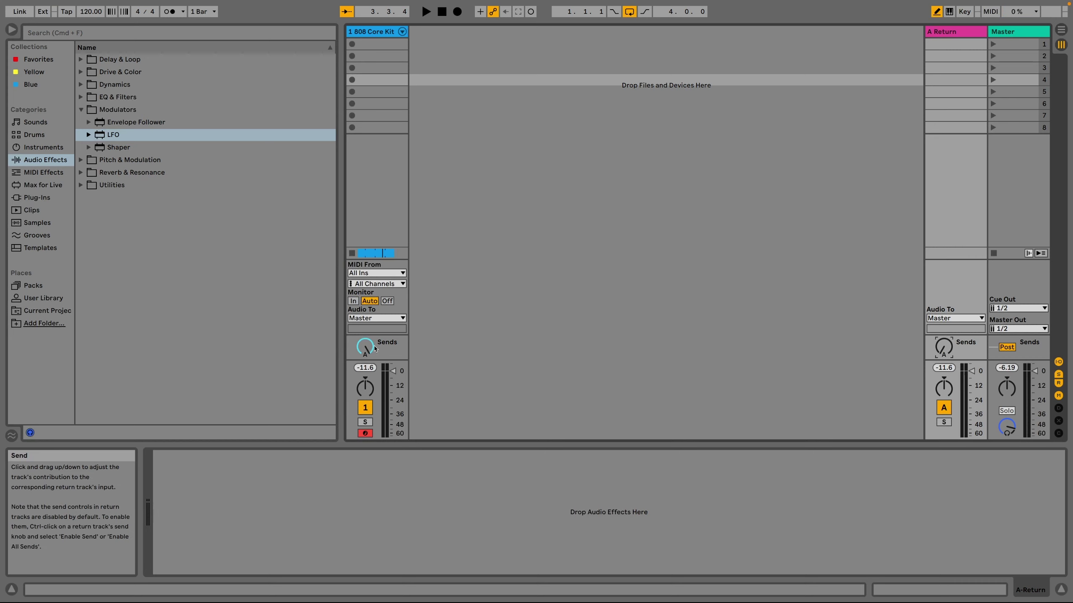
pyautogui.press('space')
pyautogui.moveTo(944, 347); pyautogui.dragTo(943, 307)
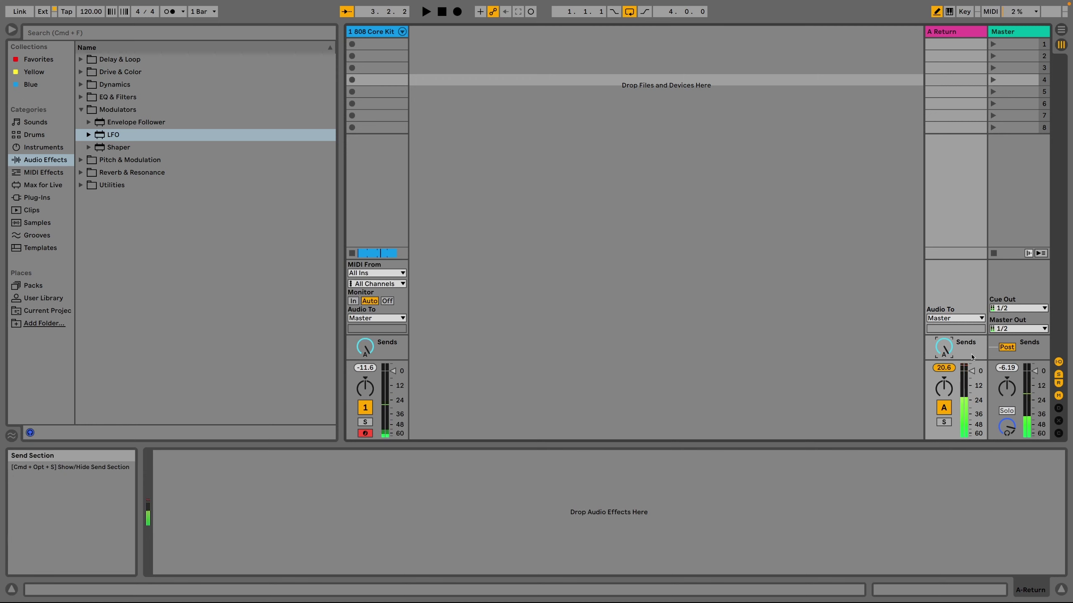
pyautogui.moveTo(944, 347); pyautogui.dragTo(943, 367)
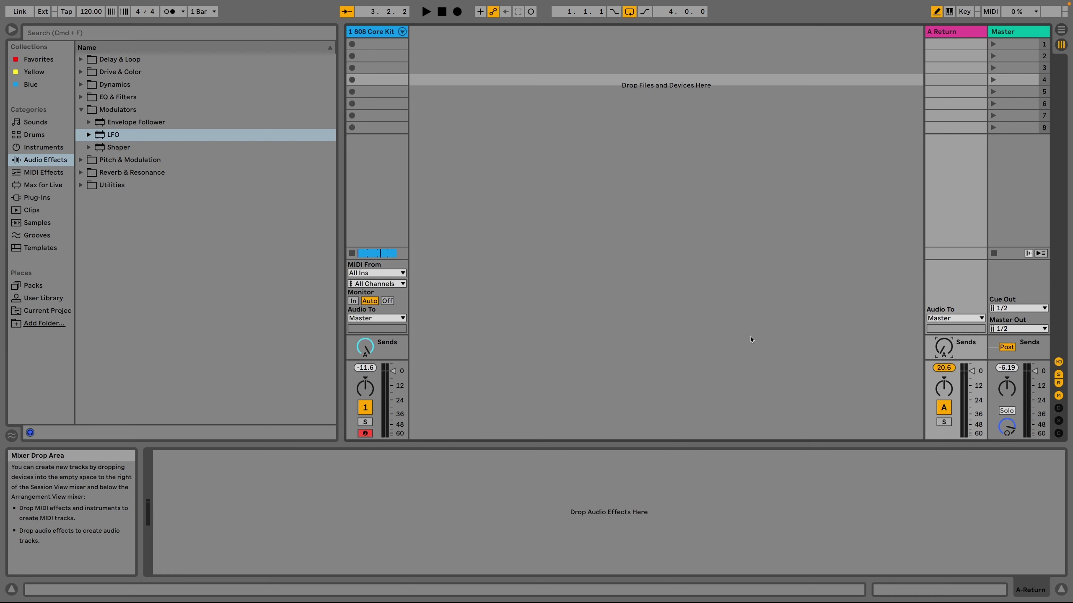
# - Show the Audio Effects list in the browser and expand the Dynamics folder
pyautogui.click(55, 153)
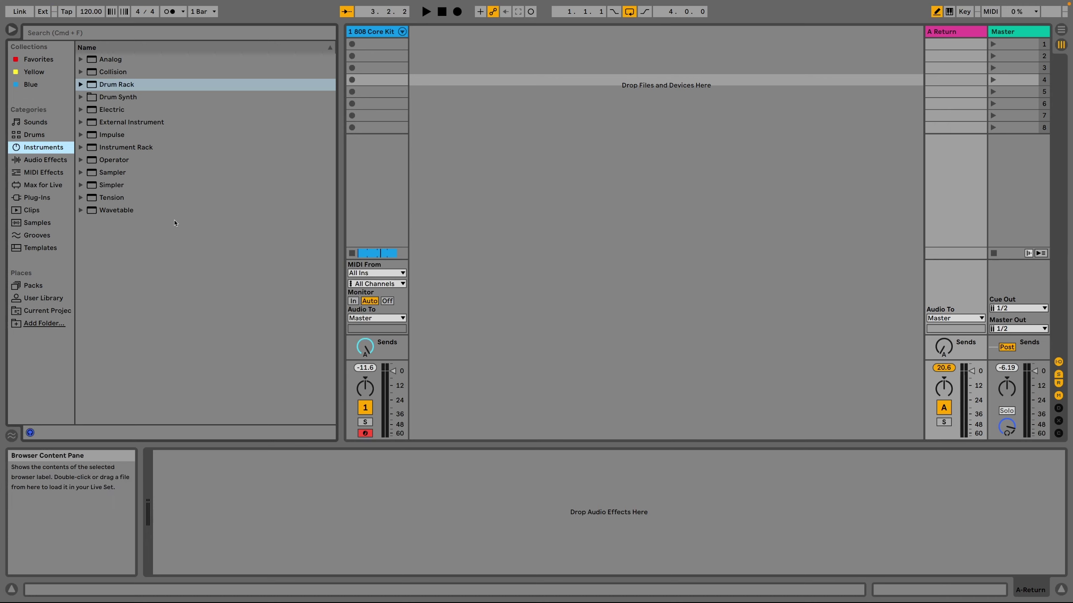
pyautogui.click(54, 161)
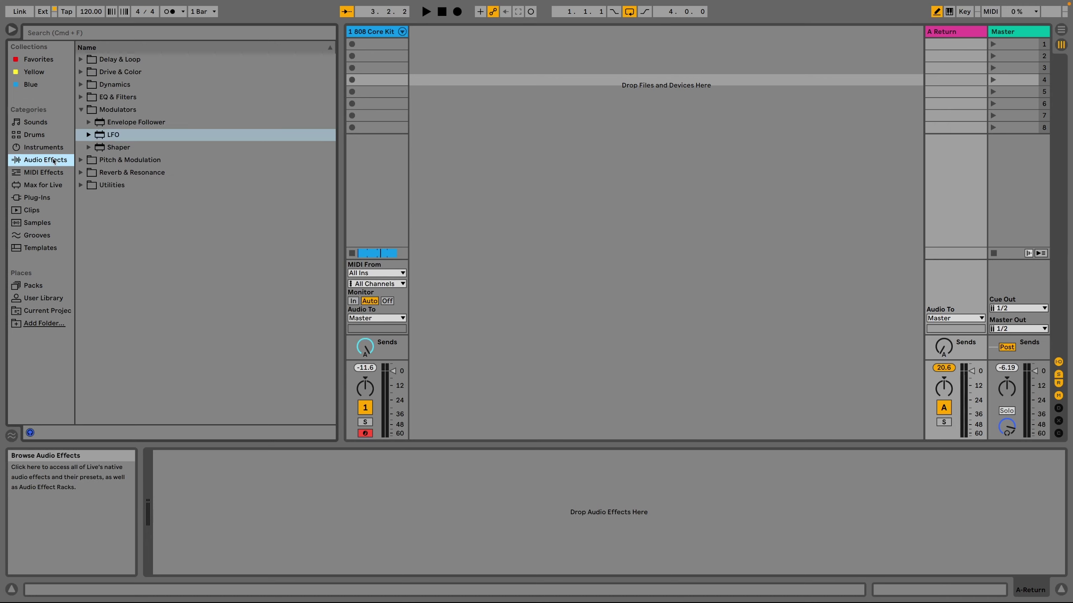
pyautogui.click(80, 85)
# - Load a Limiter onto A Return and toggle its activator off and back on
pyautogui.doubleClick(121, 136)
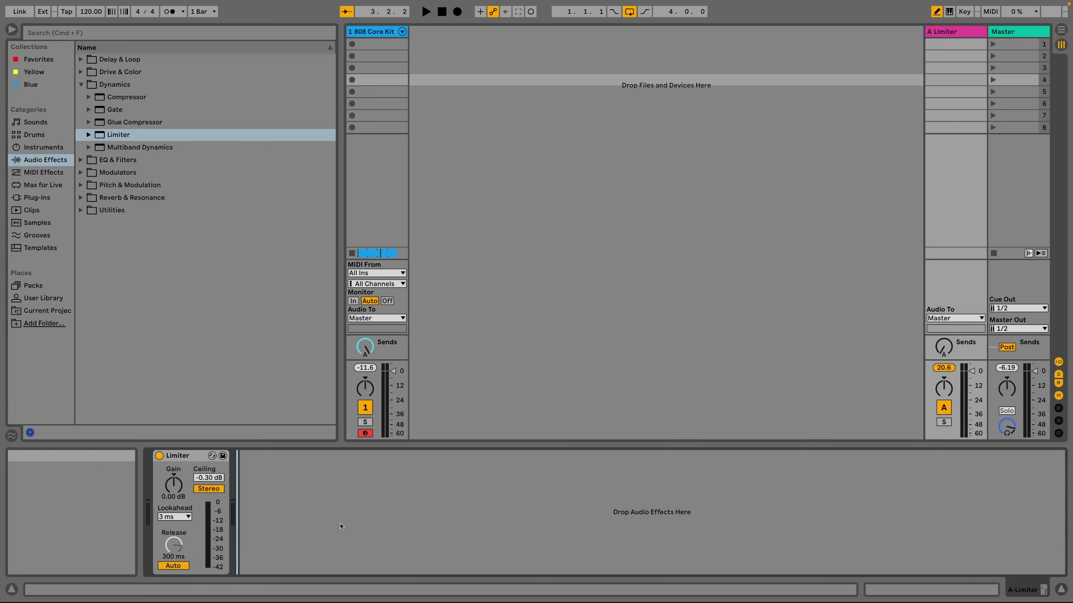
pyautogui.click(160, 456)
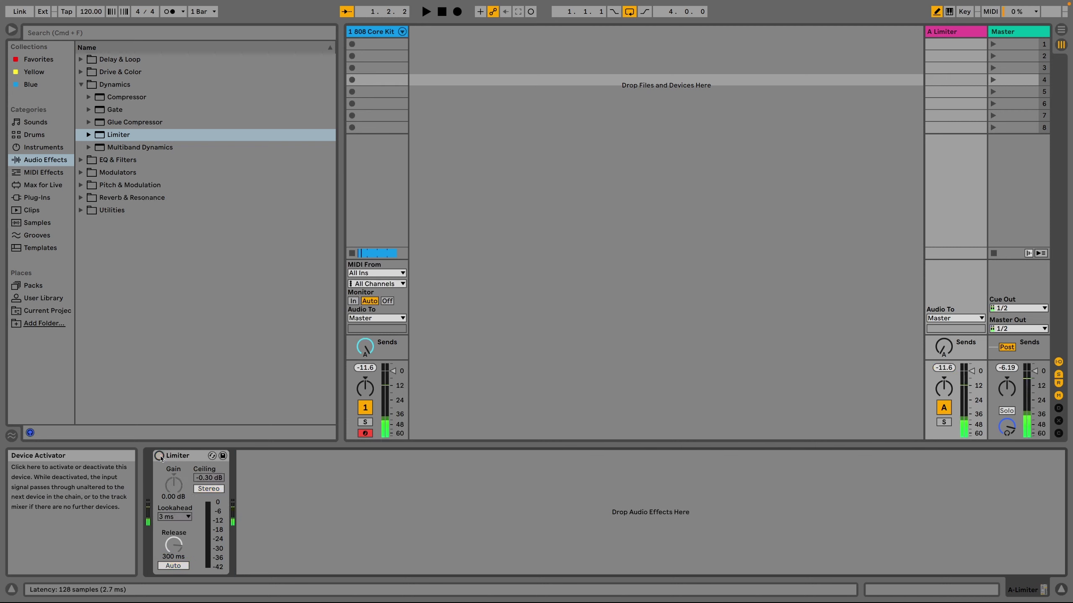
pyautogui.click(160, 456)
# - Raise A Return's own Send A to -6.3 dB during playback, creating a feedback loop
pyautogui.press('space')
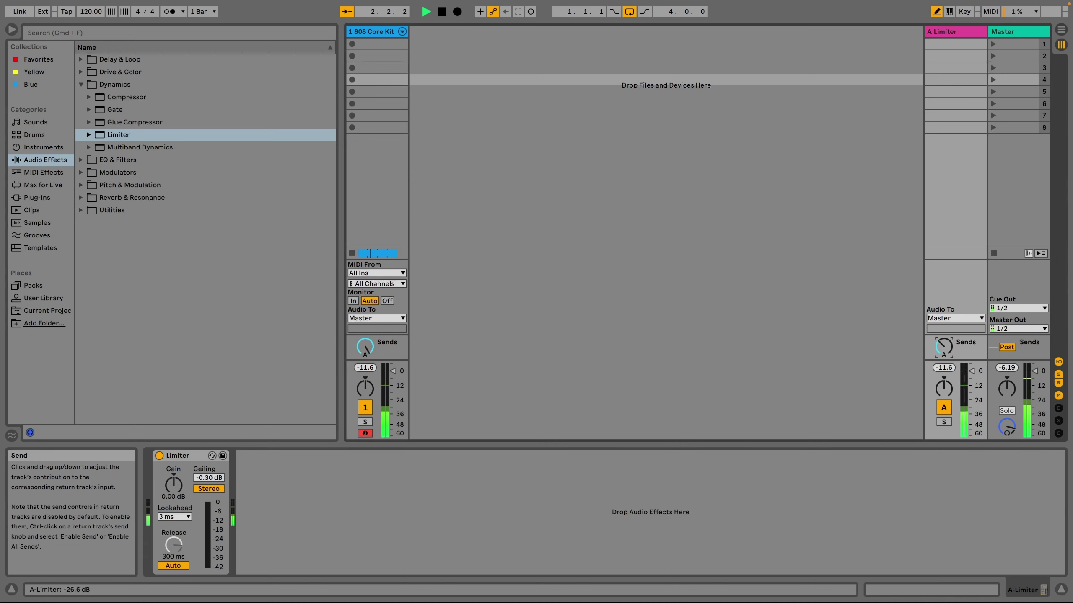
pyautogui.moveTo(943, 348); pyautogui.dragTo(943, 318)
pyautogui.press('space')
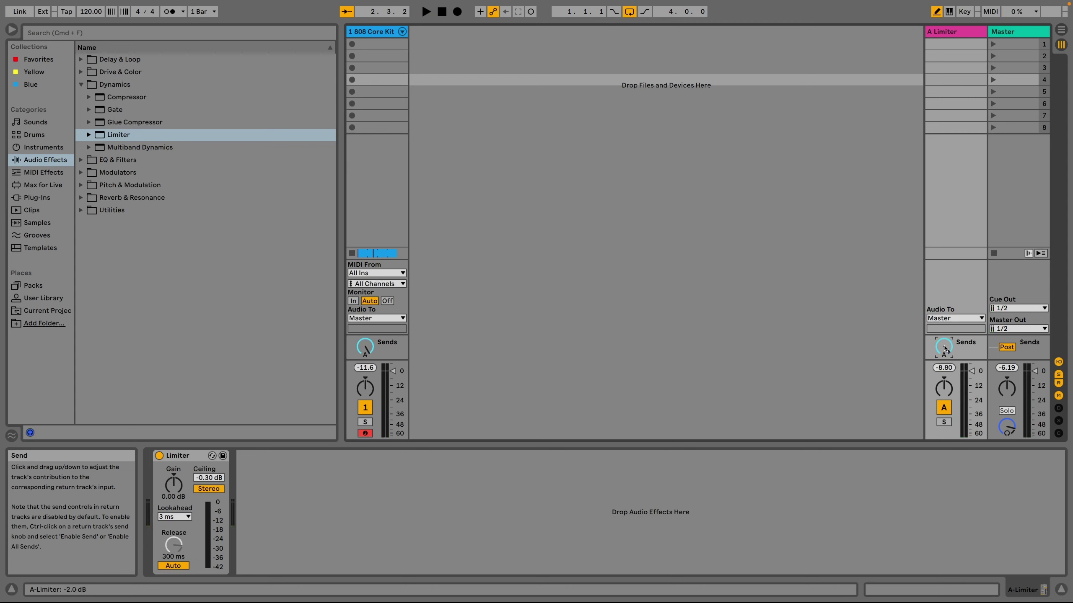
pyautogui.press('space')
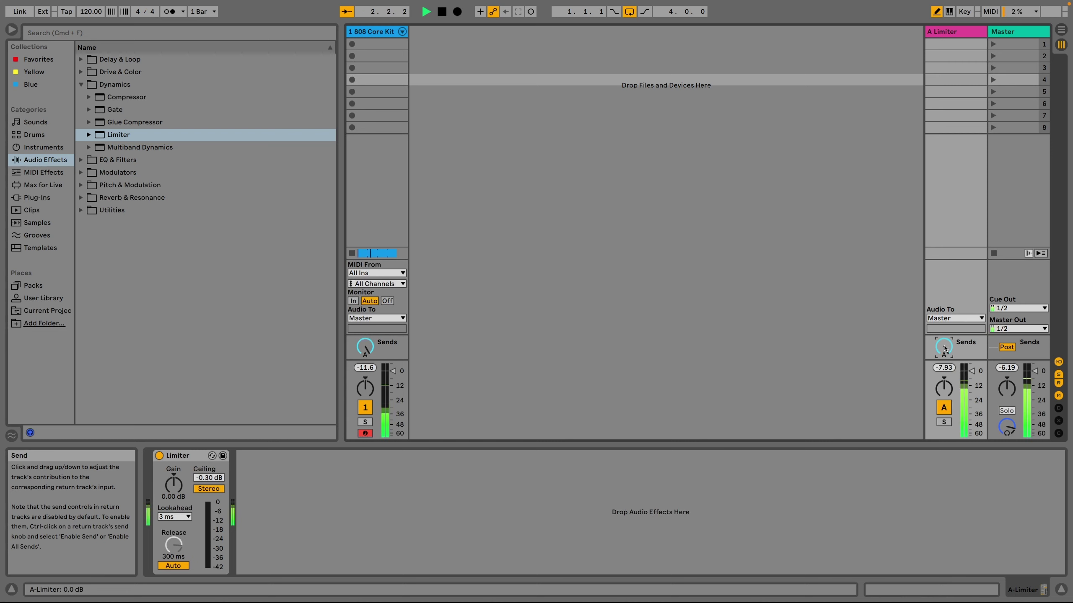
pyautogui.press('space')
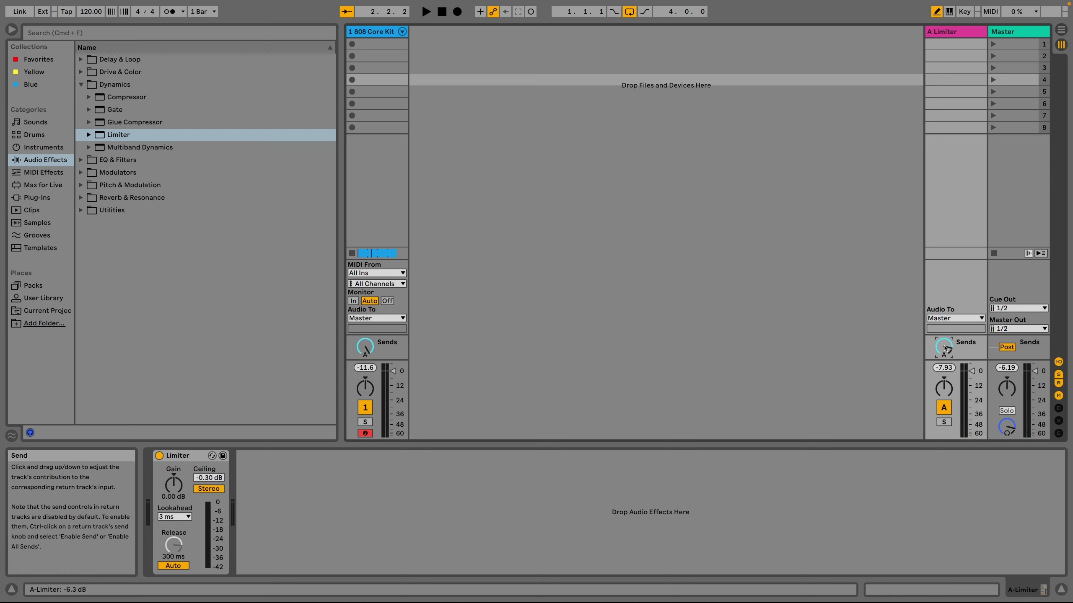
pyautogui.click(182, 455)
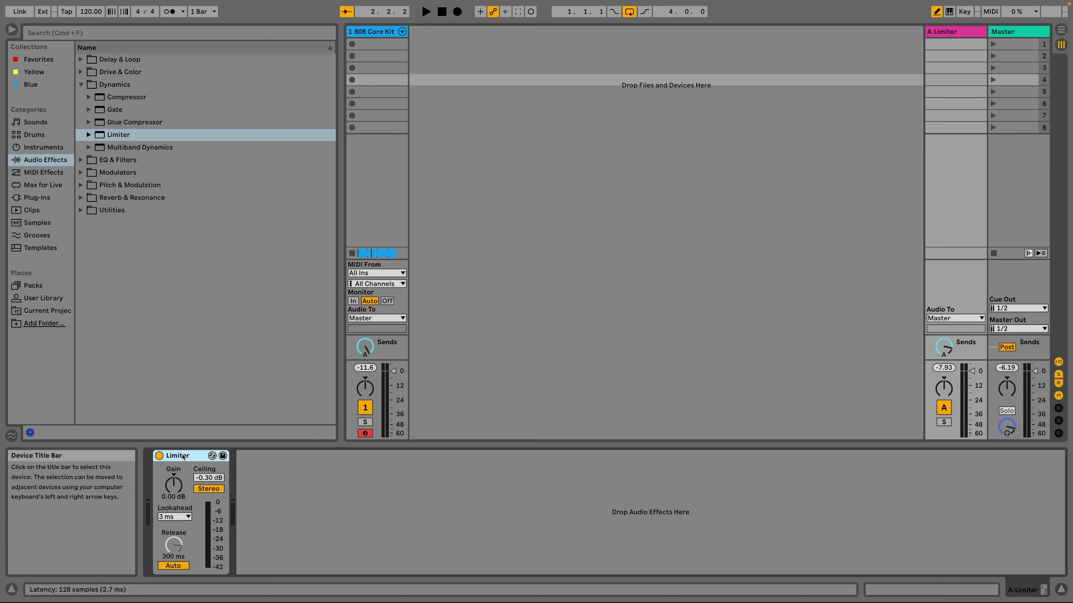
pyautogui.press('space')
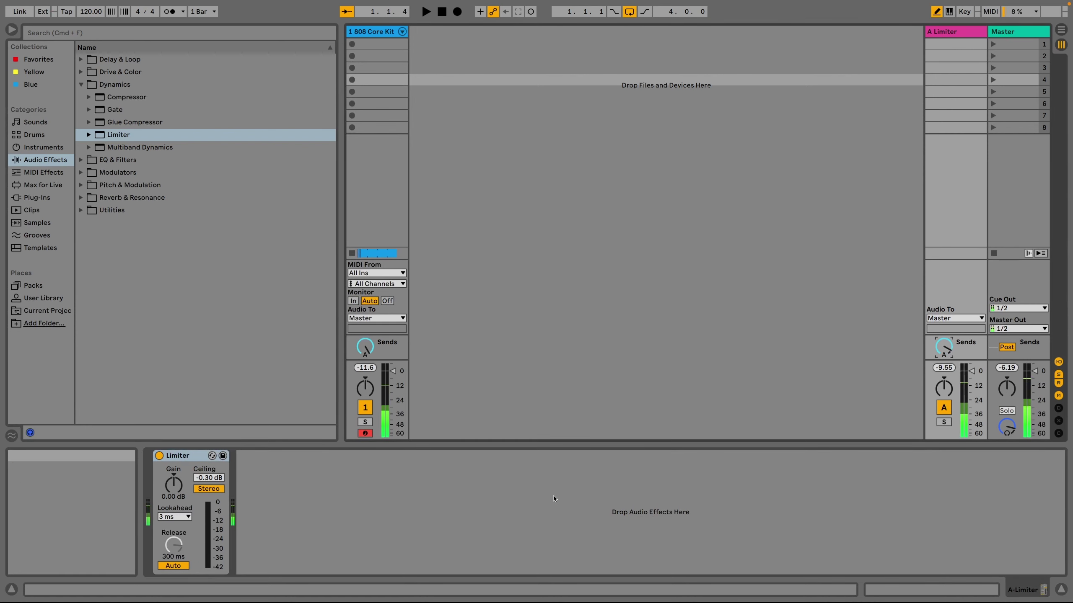
pyautogui.click(192, 456)
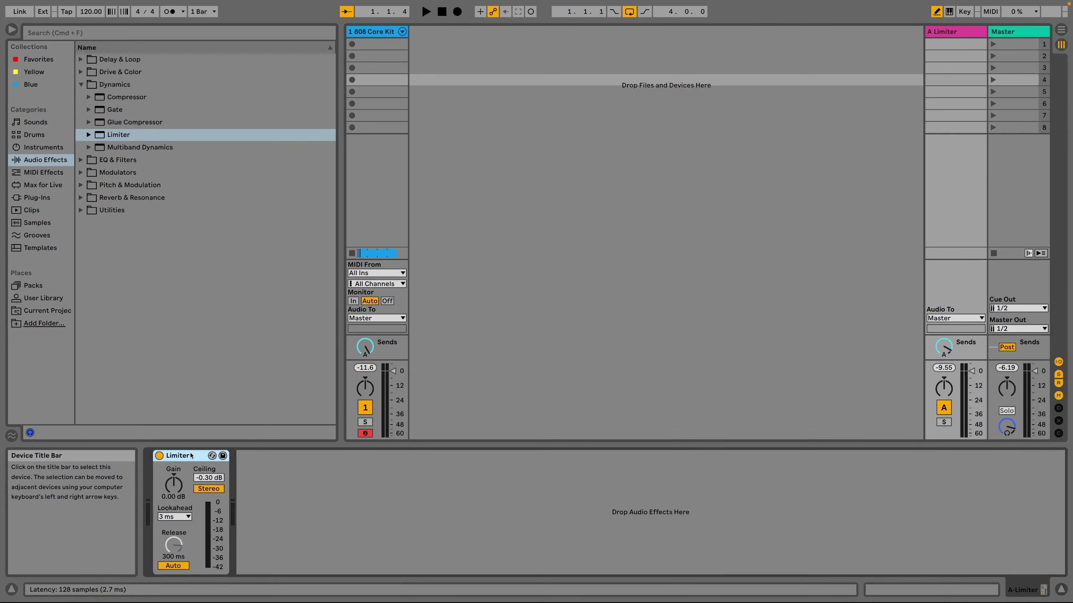
# - Duplicate the Limiter repeatedly with Cmd+D into a chain of eleven-plus Limiters
pyautogui.press('super+d')
pyautogui.press('super+d')
pyautogui.press('super+d')
pyautogui.press('super+d')
pyautogui.press('super+d')
pyautogui.press('space')
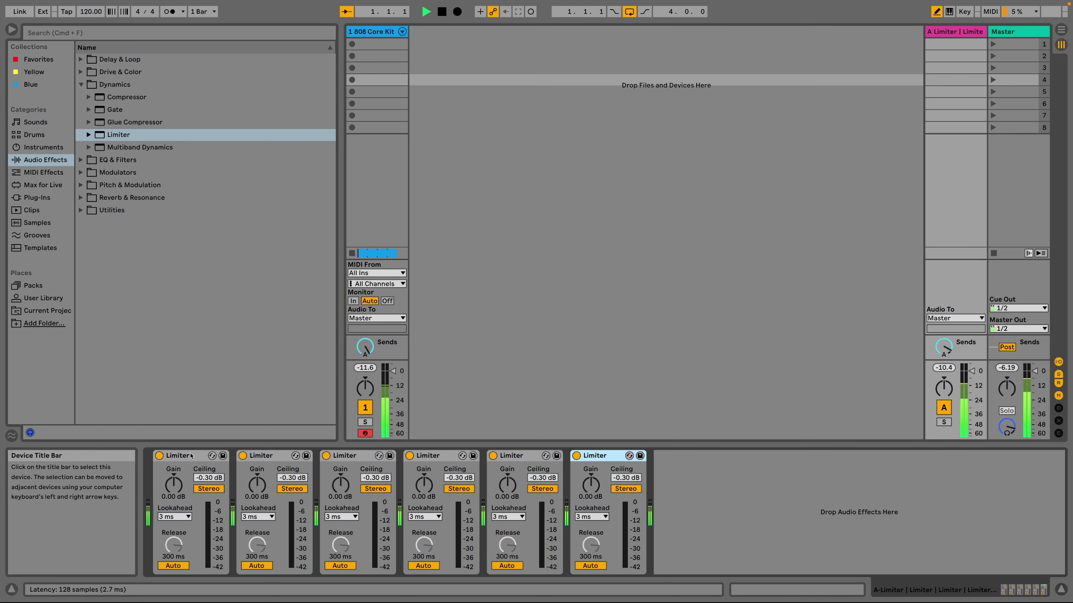
pyautogui.press('space')
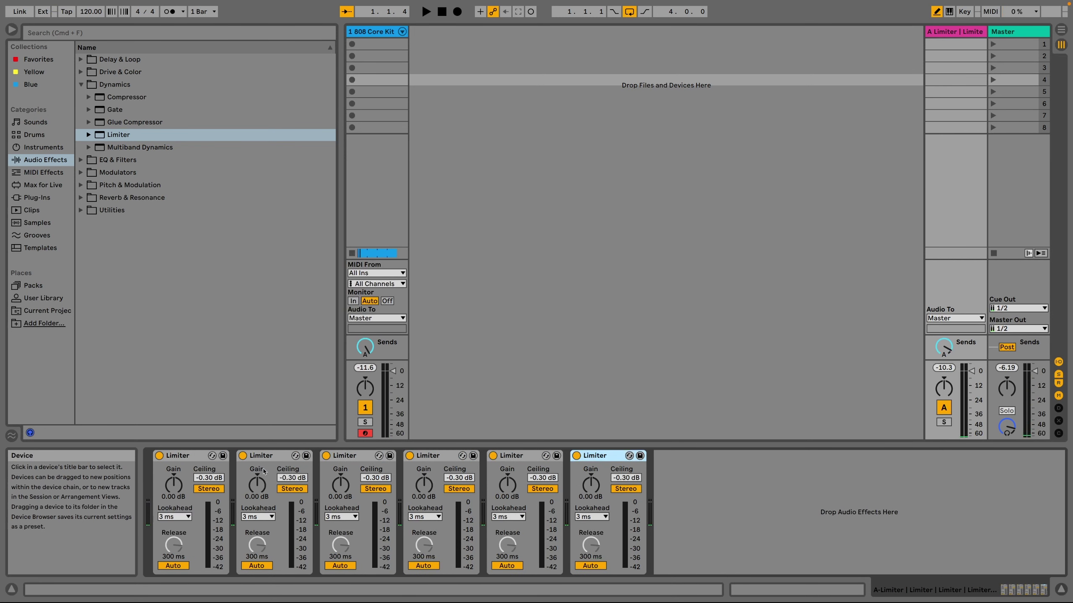
pyautogui.press('Left')
pyautogui.press('Left')
pyautogui.press('Left')
pyautogui.press('Left')
pyautogui.press('super+d')
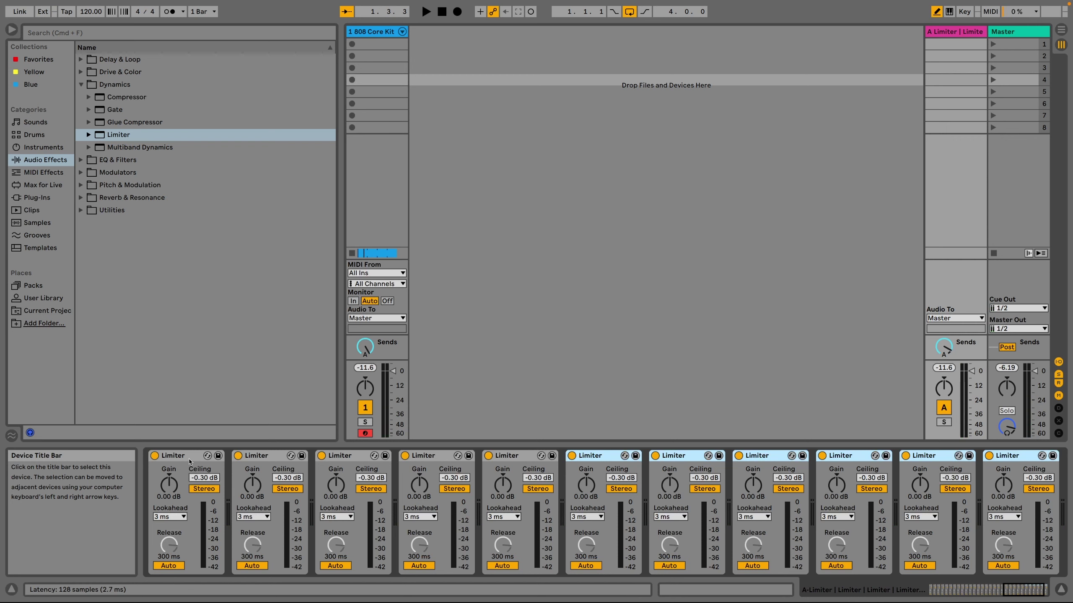
pyautogui.press('space')
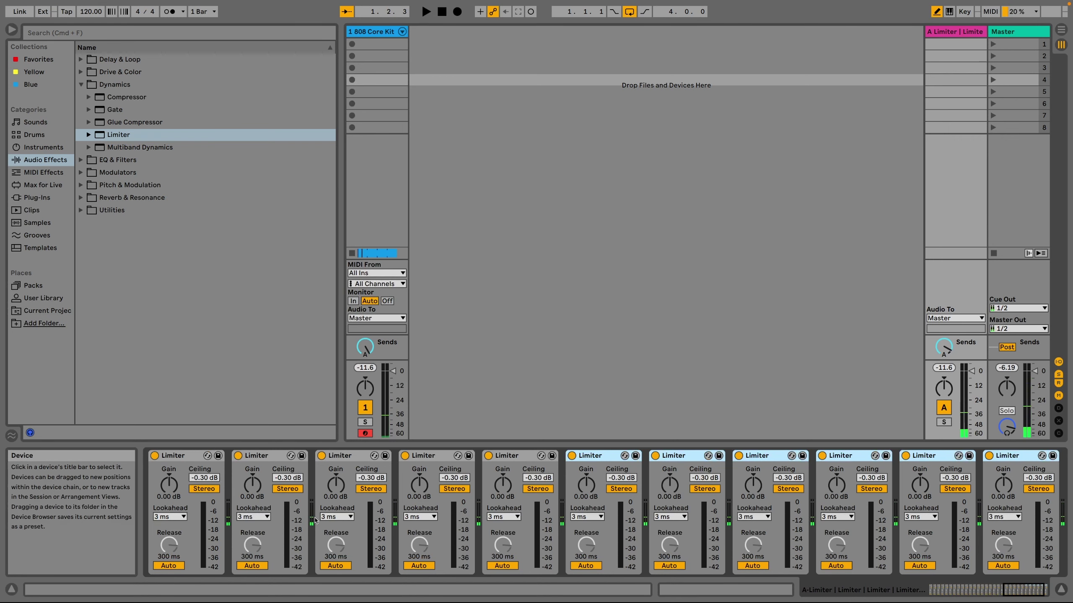
pyautogui.click(315, 521)
pyautogui.press('space')
pyautogui.hotkey('shift', 'Right')
pyautogui.hotkey('shift', 'Right')
pyautogui.hotkey('shift', 'Right')
pyautogui.hotkey('shift', 'Right')
pyautogui.hotkey('shift', 'Right')
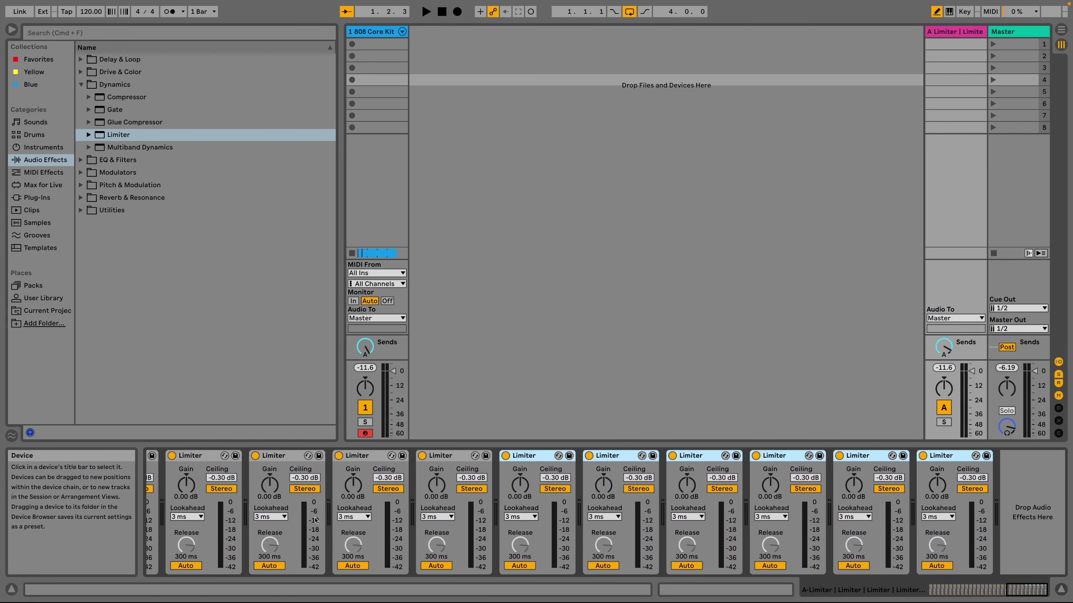
pyautogui.press('space')
pyautogui.press('space')
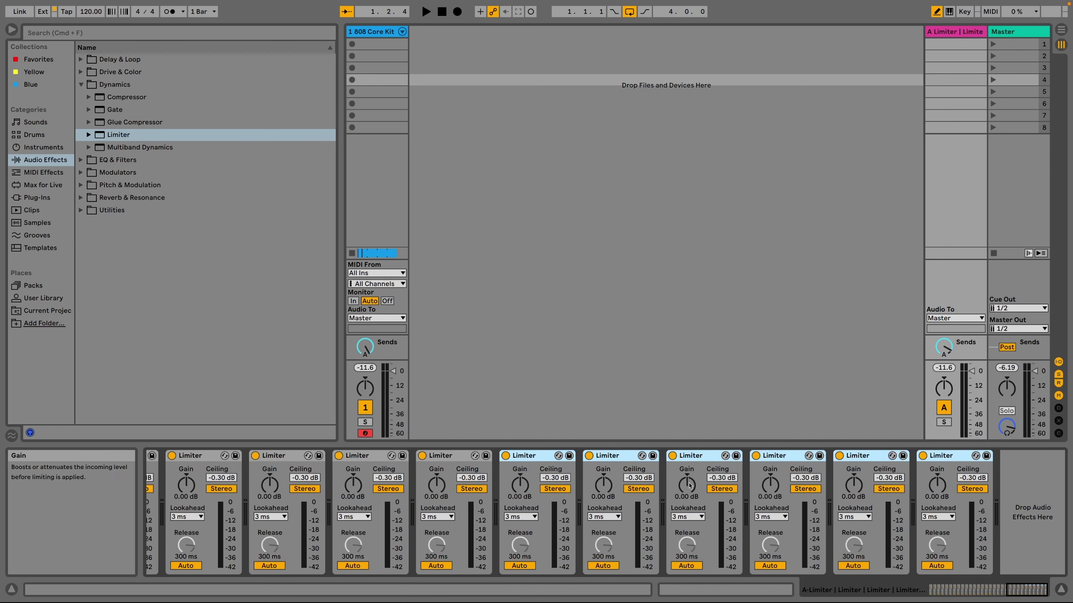
# - Scroll to the end of the Limiter chain and lower the last Limiter's gain to -2.60 dB
pyautogui.click(950, 350)
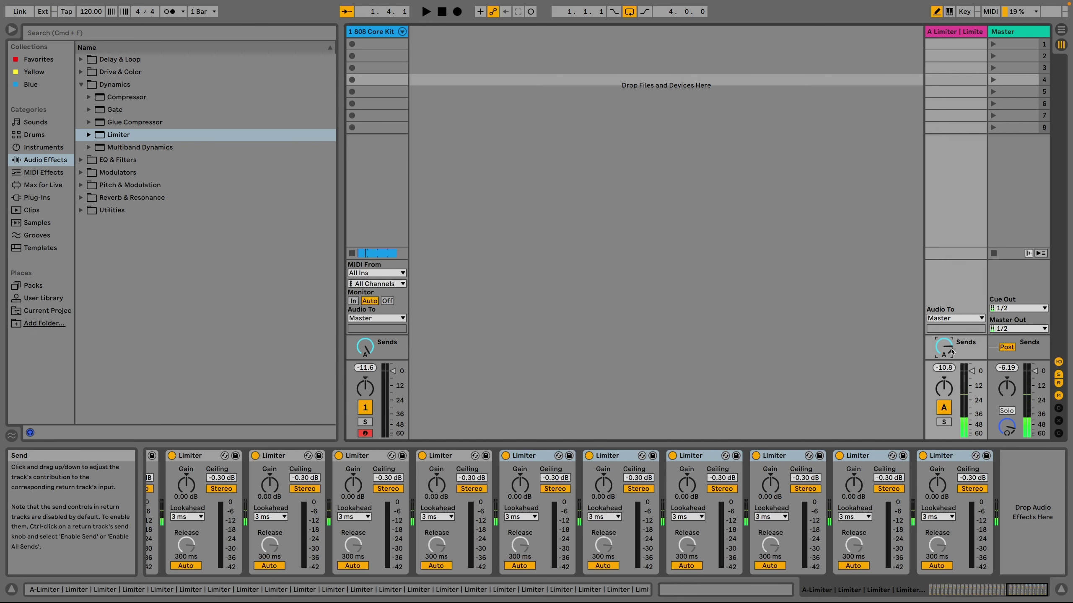
pyautogui.hscroll(-5, 563, 524)
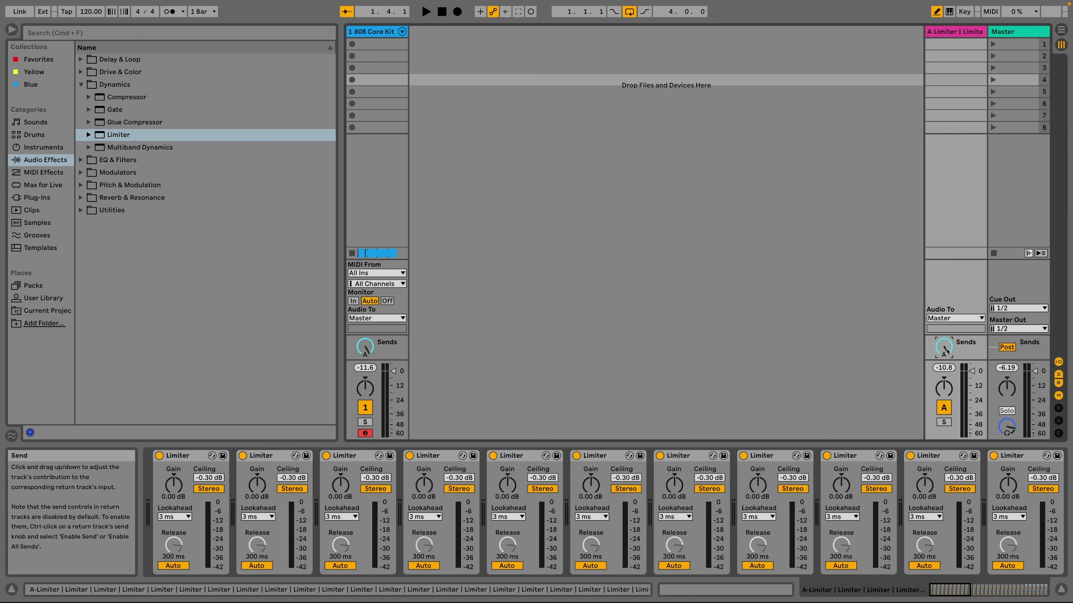
pyautogui.hscroll(3, 967, 488)
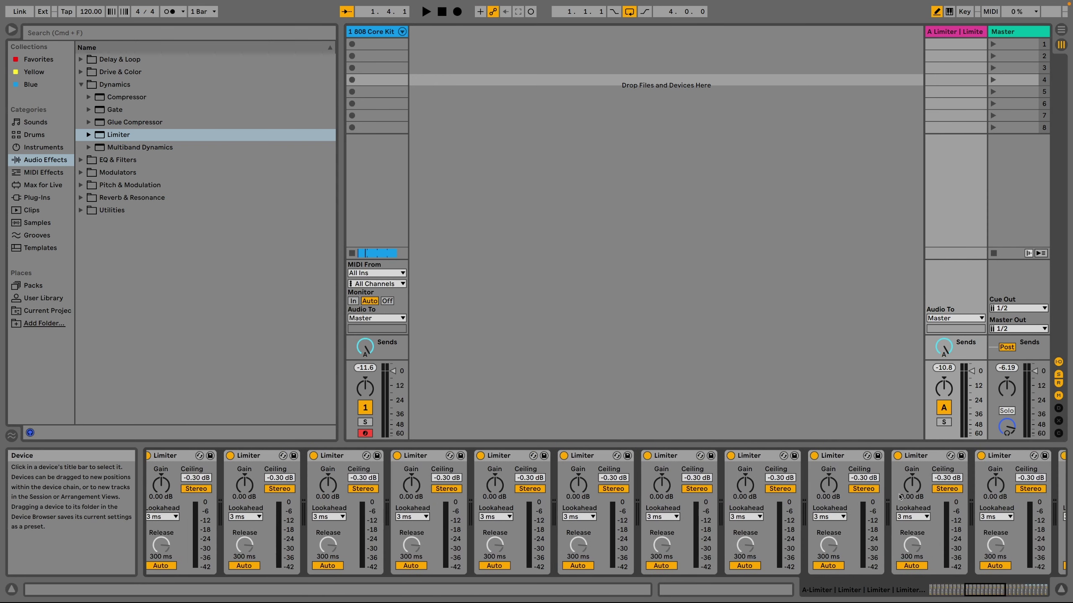
pyautogui.hscroll(2, 967, 488)
pyautogui.moveTo(919, 485); pyautogui.dragTo(919, 492)
pyautogui.moveTo(1001, 486); pyautogui.dragTo(1001, 489)
pyautogui.press('space')
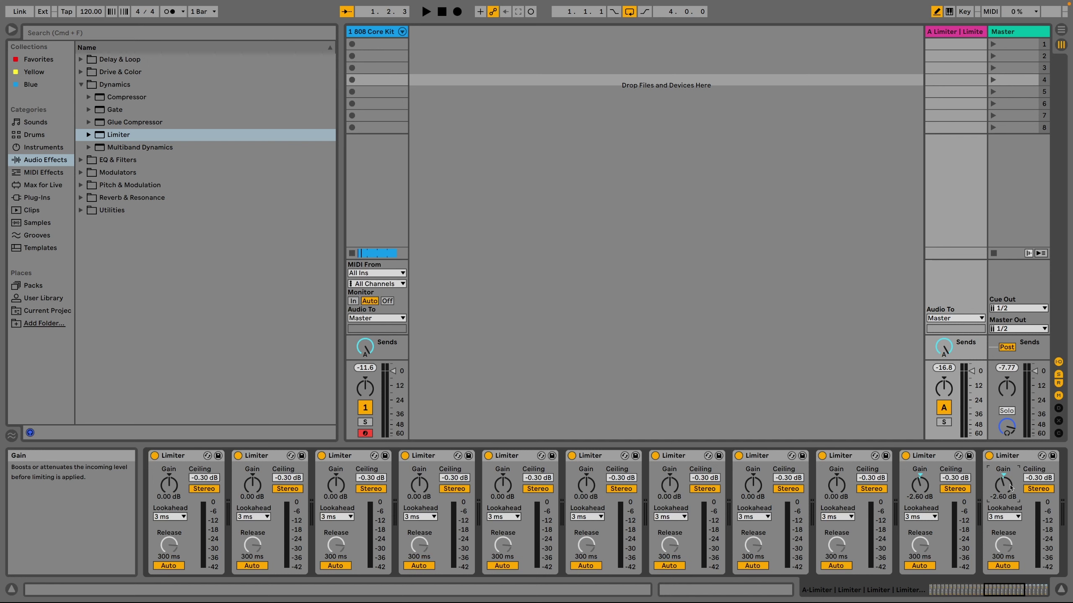
# - Audition last-Limiter gains of 2, 6 and -3.9 dB, then undo back to 0.00 dB
pyautogui.press('space')
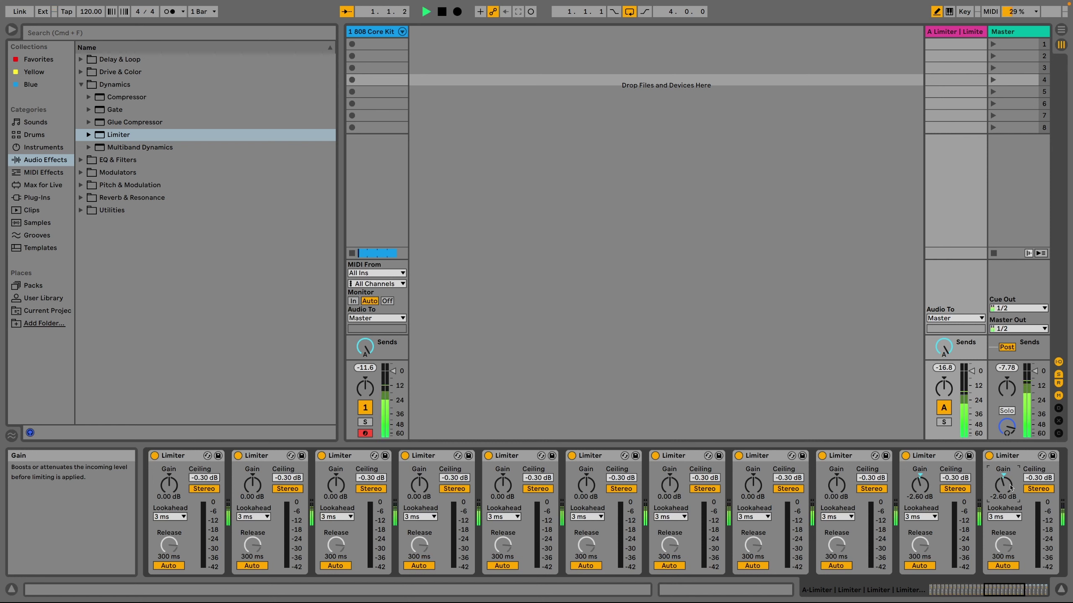
pyautogui.write('2')
pyautogui.press('Return')
pyautogui.write('6.19')
pyautogui.press('Return')
pyautogui.write('-3.9')
pyautogui.press('Return')
pyautogui.press('space')
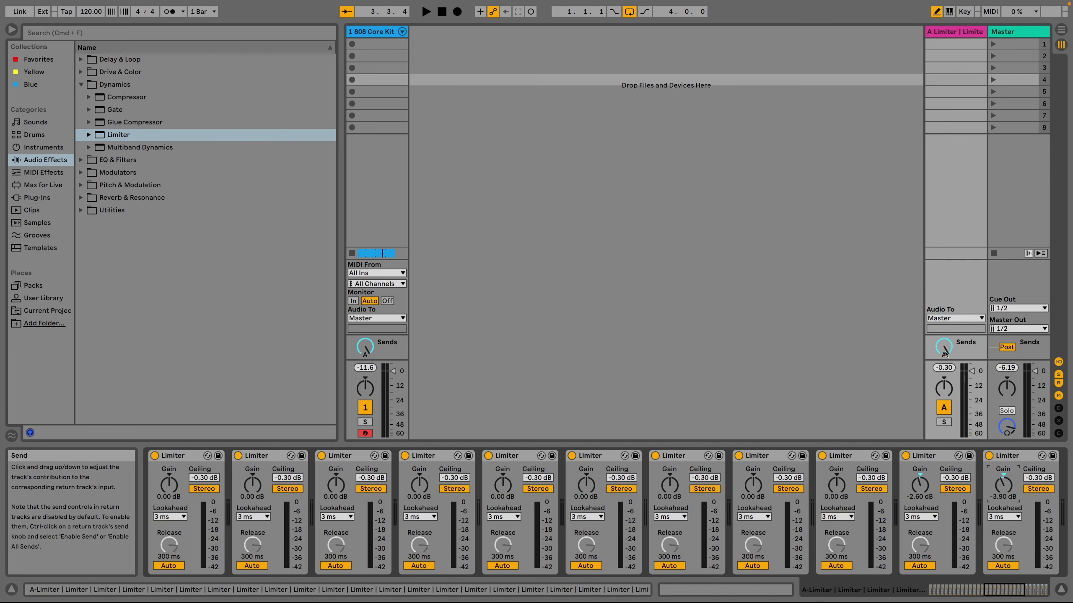
pyautogui.click(1021, 455)
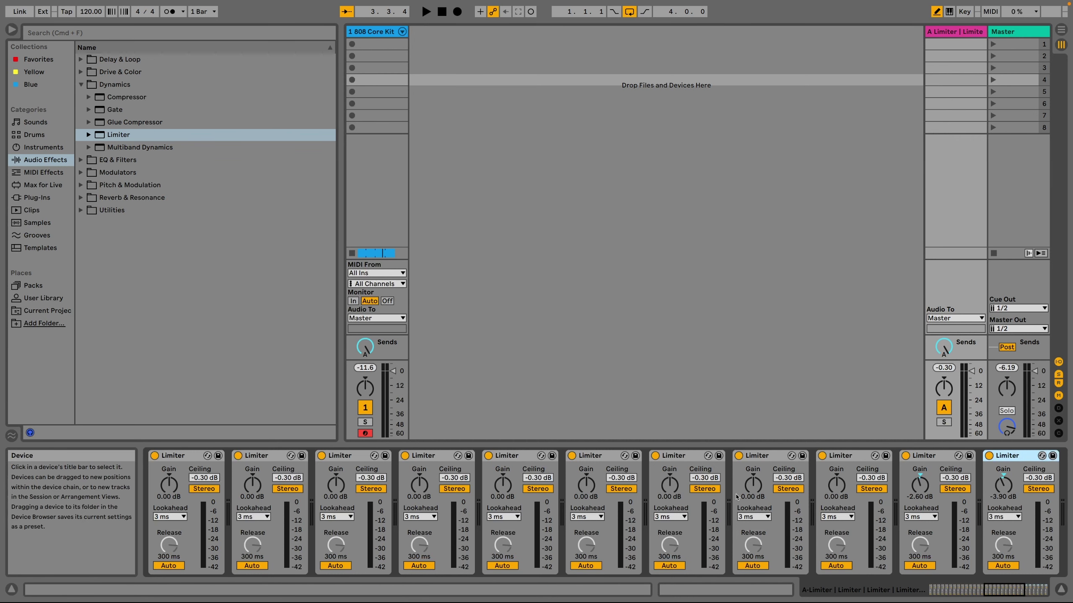
pyautogui.hotkey('ctrl', 'z')
pyautogui.hotkey('ctrl', 'z')
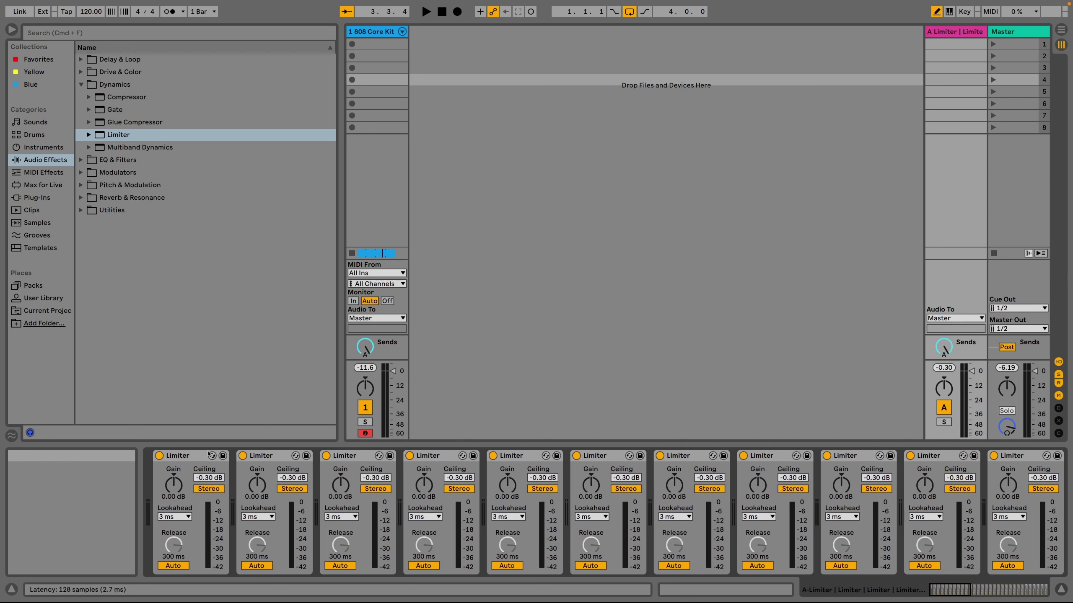
# - Remove the stacked Limiters from return A and load a single fresh Limiter
pyautogui.click(190, 455)
pyautogui.hotkey('ctrl', 'a')
pyautogui.hotkey('ctrl', 'z')
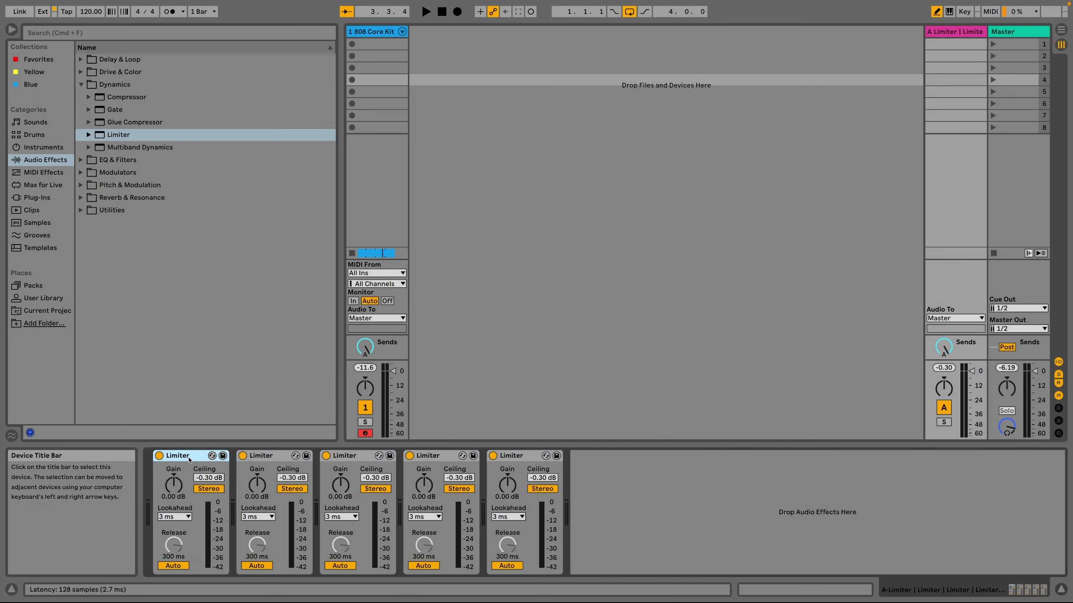
pyautogui.hotkey('ctrl', 'z')
pyautogui.hotkey('ctrl', 'z')
pyautogui.hotkey('ctrl', 'z')
pyautogui.hotkey('ctrl', 'z')
pyautogui.hotkey('ctrl', 'z')
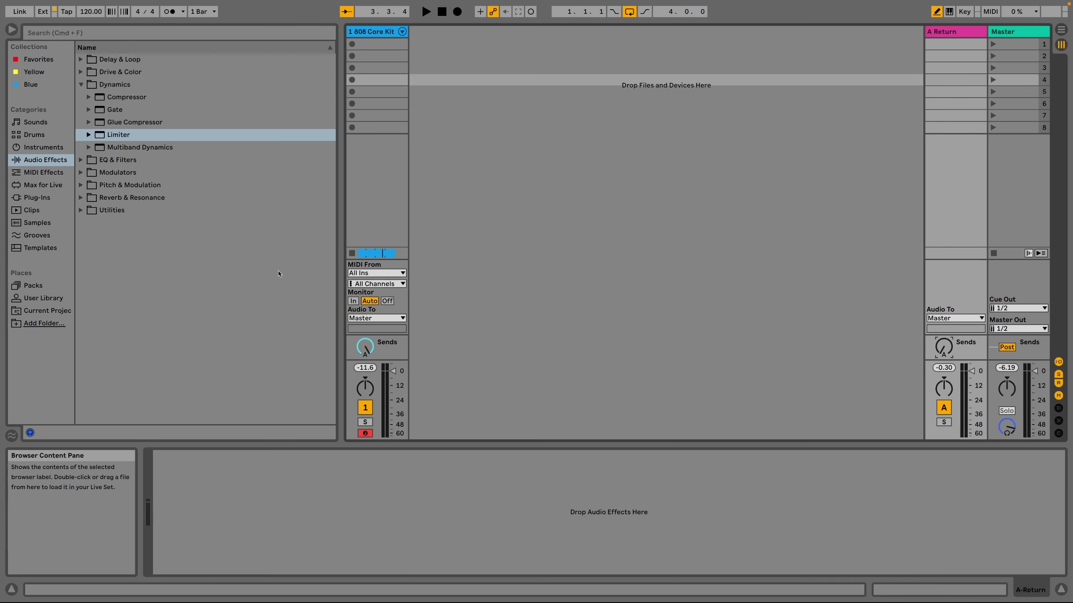
pyautogui.doubleClick(118, 135)
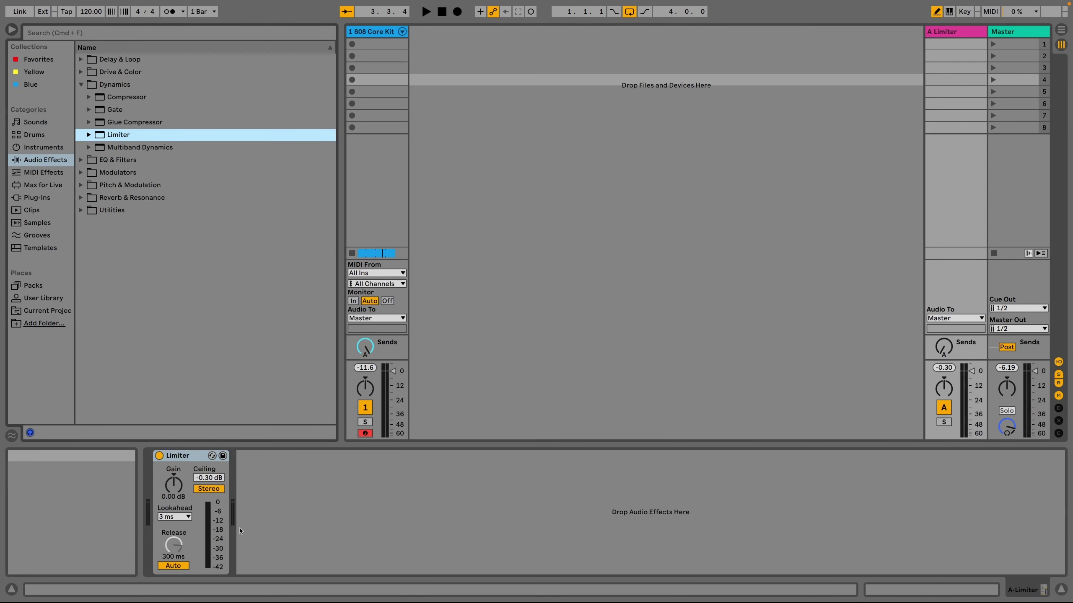
# - Feed return A back into itself and lower the Limiter gain to -1.80 dB
pyautogui.press('space')
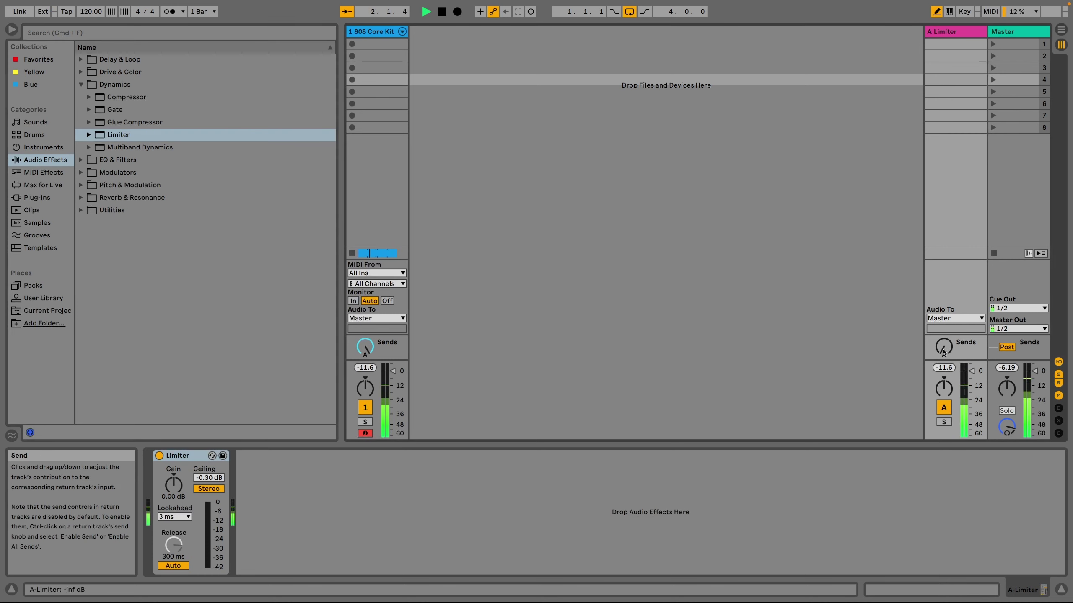
pyautogui.moveTo(954, 351)
pyautogui.mouseDown()
pyautogui.moveTo(954, 325)
pyautogui.moveTo(943, 339)
pyautogui.mouseUp()
pyautogui.press('space')
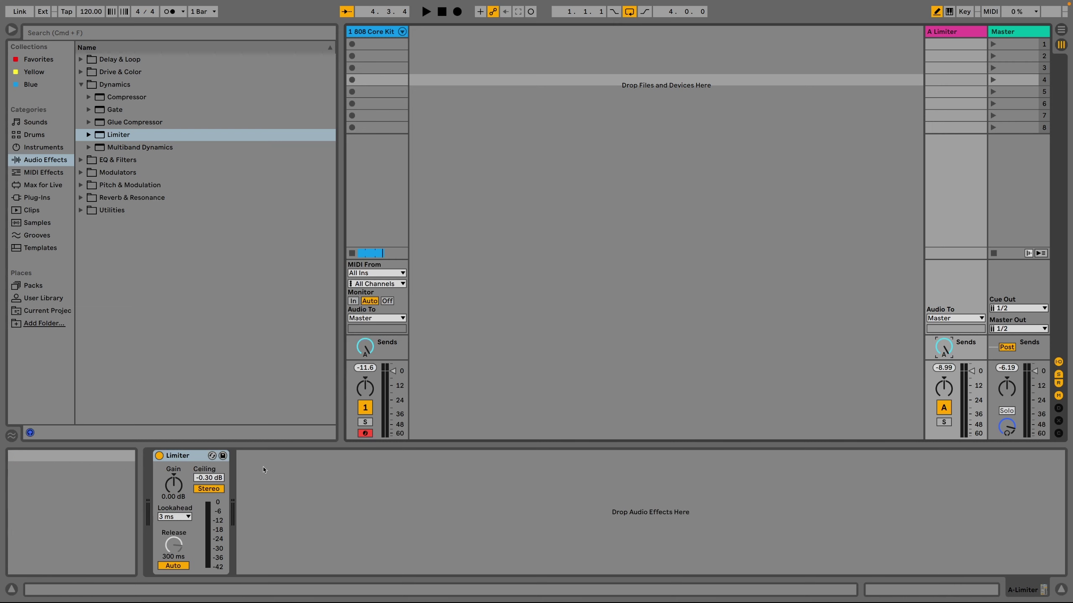
pyautogui.moveTo(176, 491); pyautogui.dragTo(176, 496)
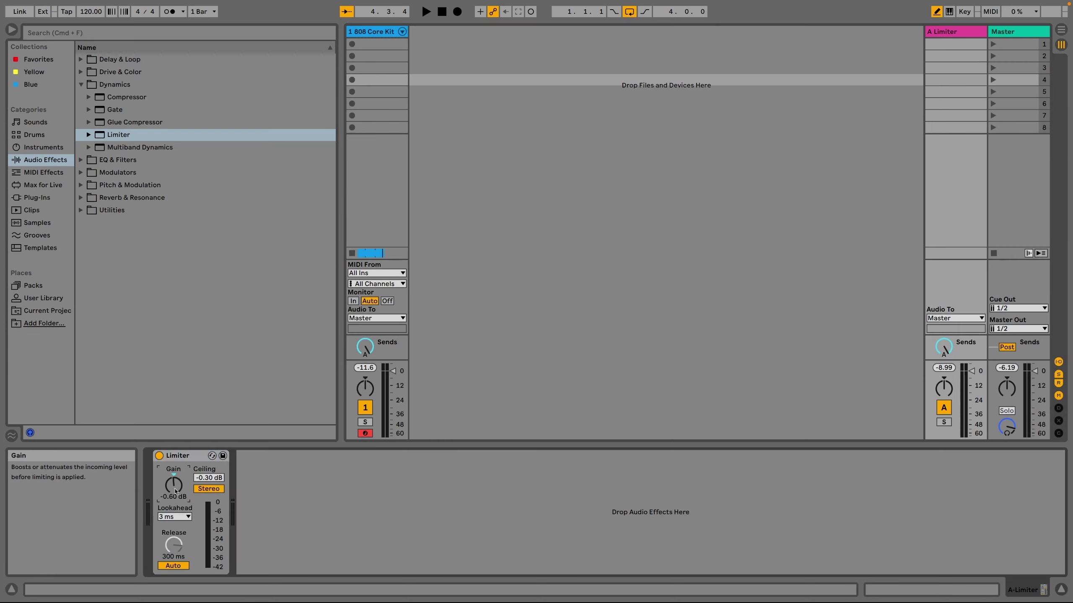
pyautogui.press('space')
pyautogui.moveTo(175, 491); pyautogui.dragTo(175, 496)
pyautogui.press('space')
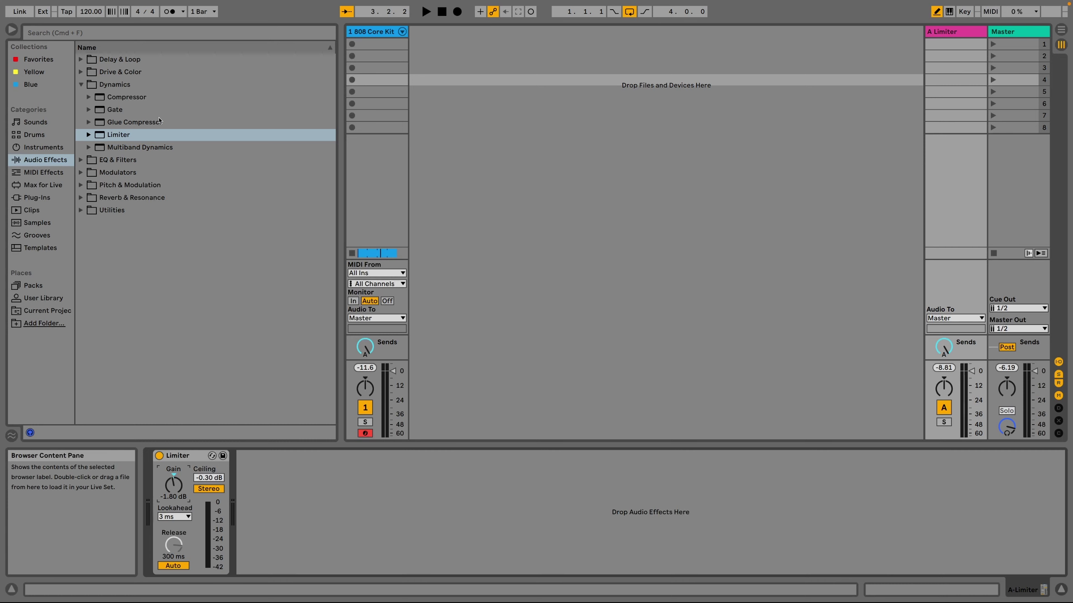
# - Collapse Dynamics, open Modulators, and try loading an LFO before deleting it
pyautogui.click(81, 85)
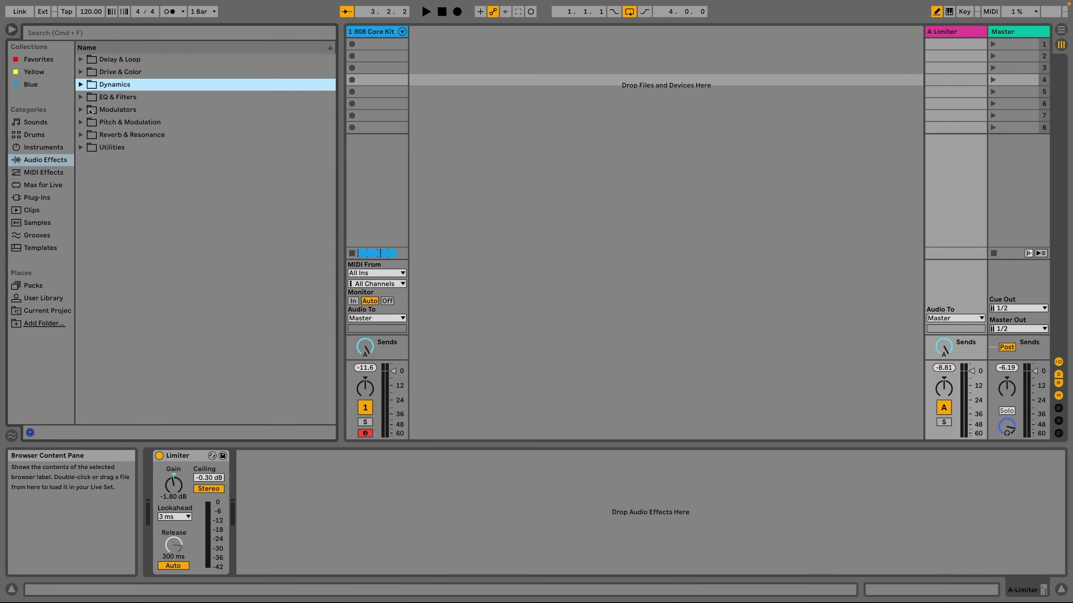
pyautogui.click(81, 110)
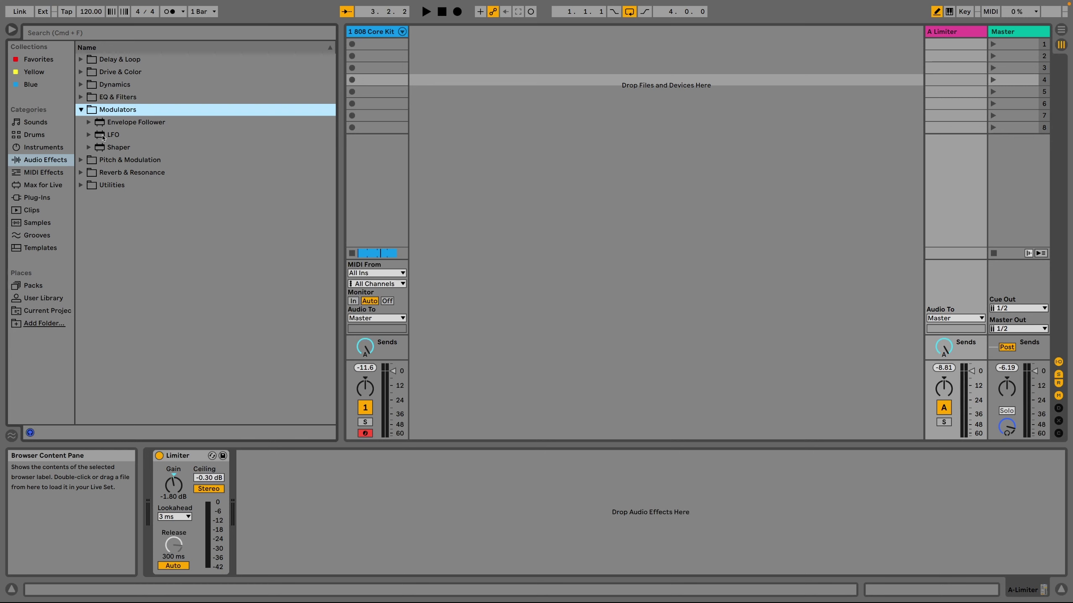
pyautogui.click(103, 136)
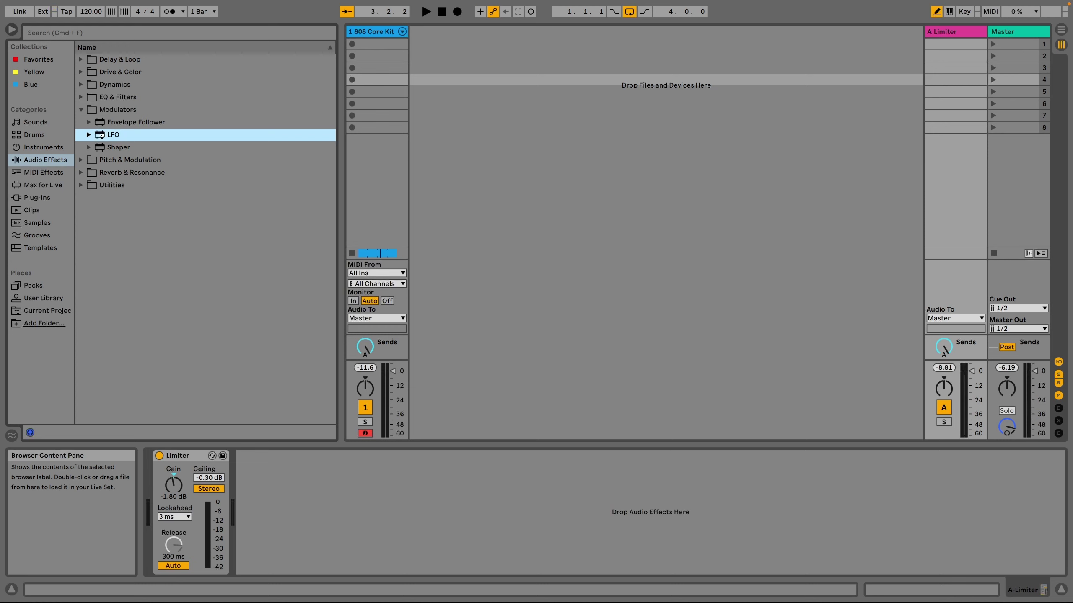
pyautogui.press('Return')
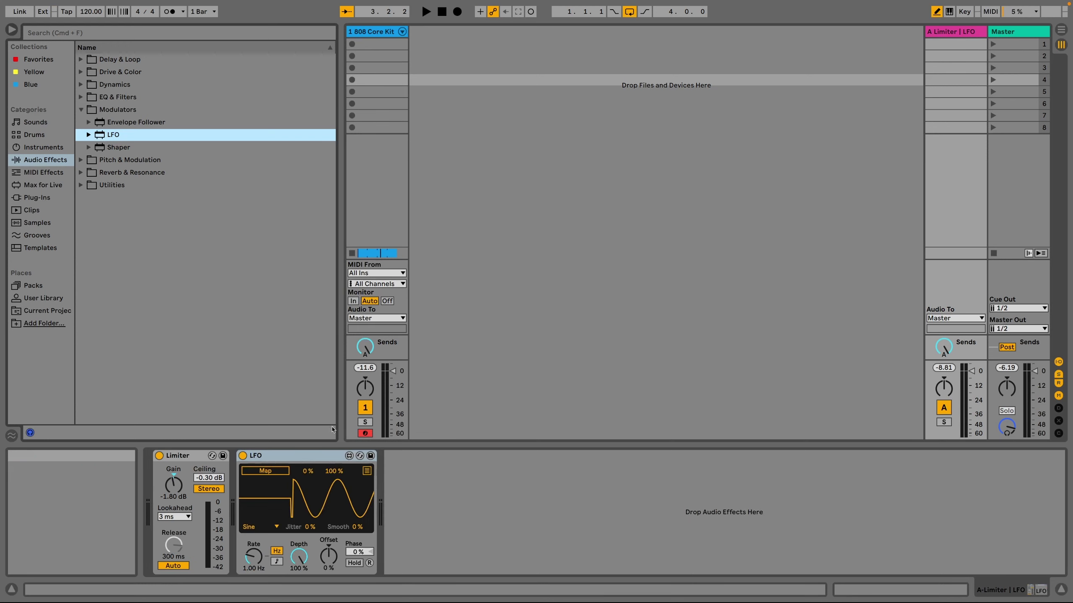
pyautogui.click(315, 455)
pyautogui.press('Delete')
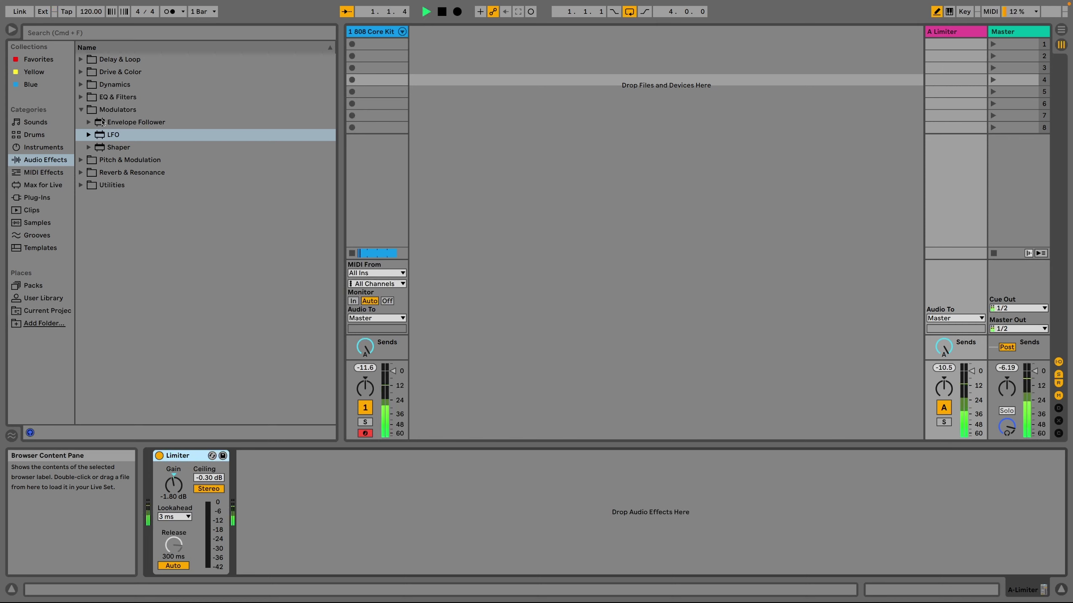
pyautogui.press('space')
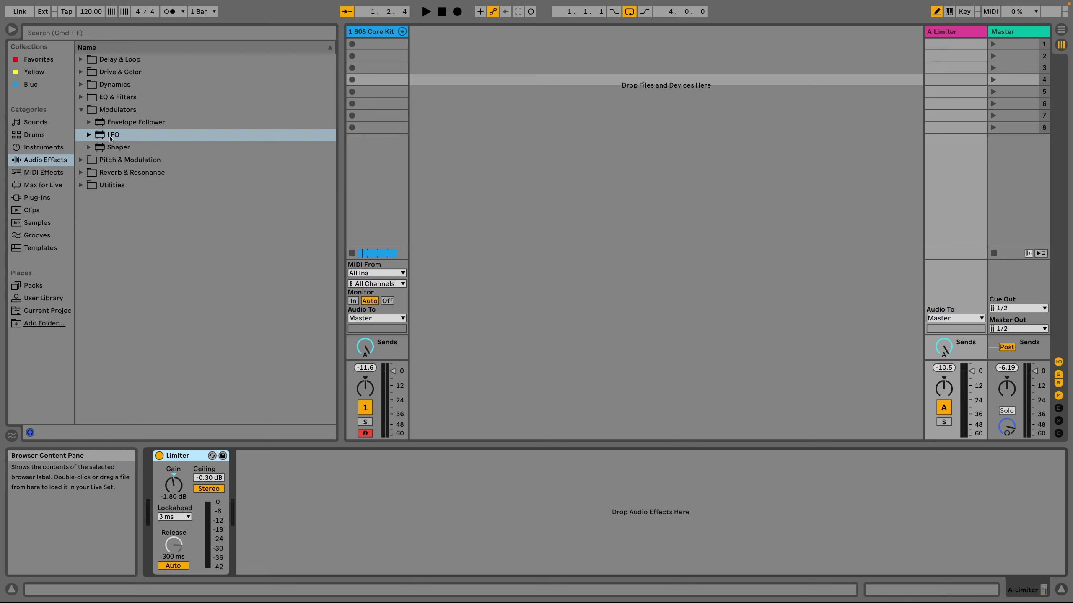
pyautogui.press('space')
# - Add an LFO after the Limiter, duplicate it, then delete the extra LFO copies
pyautogui.doubleClick(112, 136)
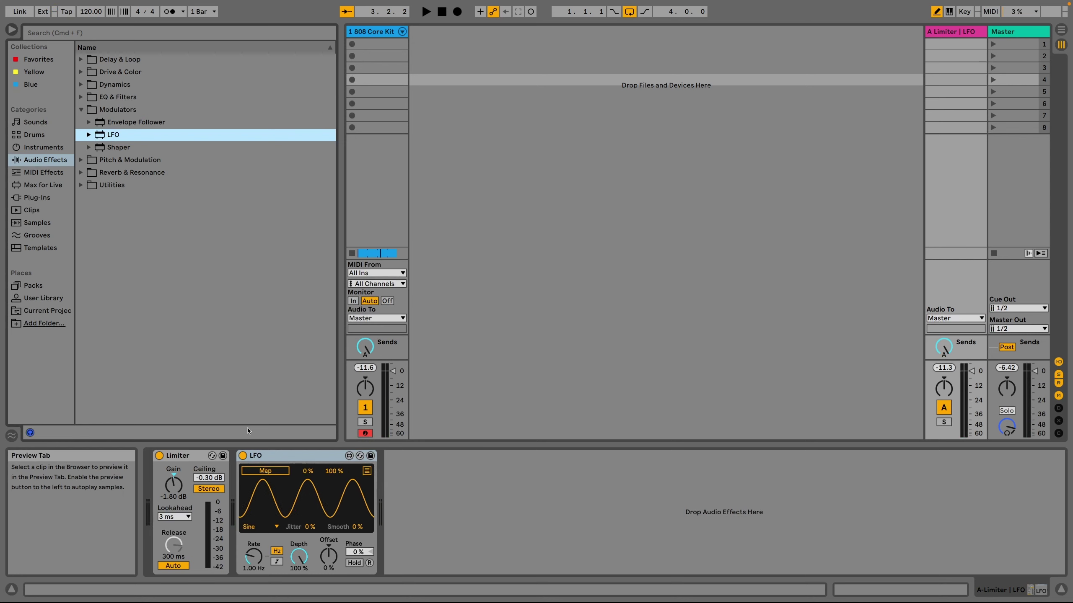
pyautogui.click(294, 455)
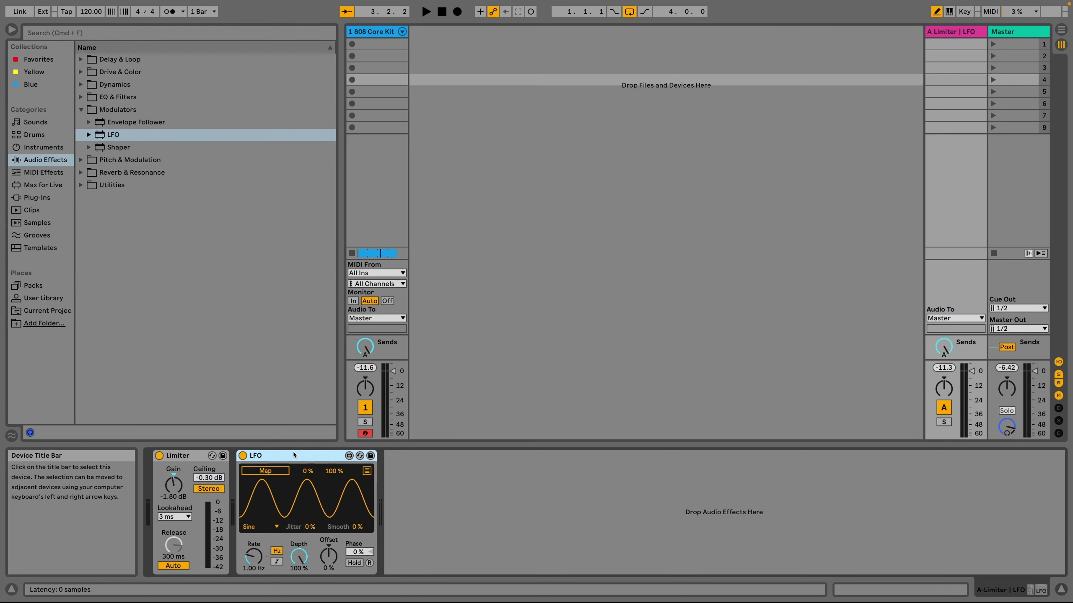
pyautogui.press('super+d')
pyautogui.press('super+d')
pyautogui.press('super+d')
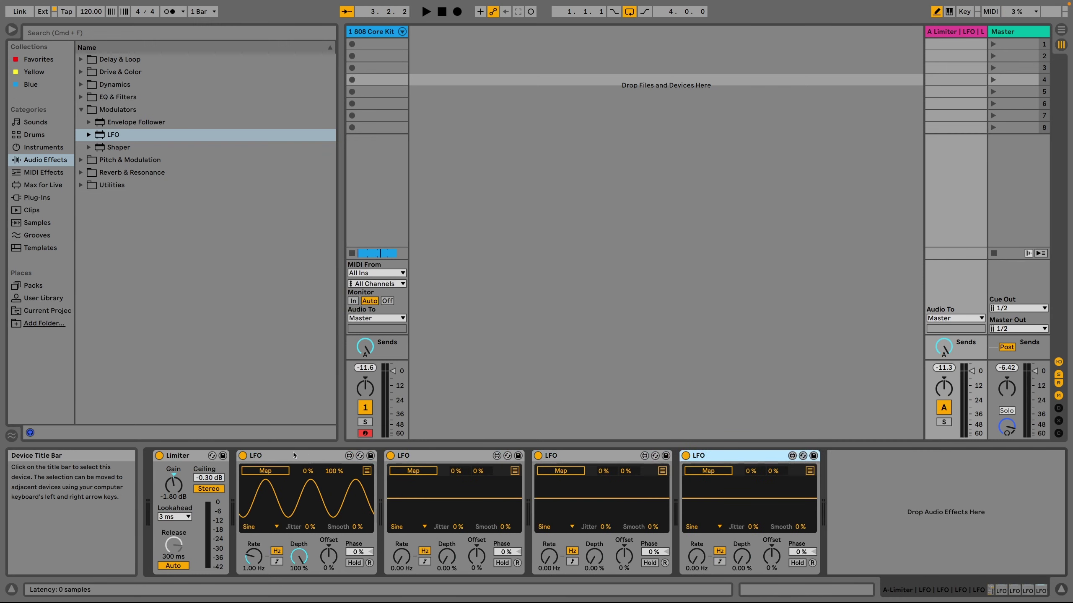
pyautogui.press('super+d')
pyautogui.press('space')
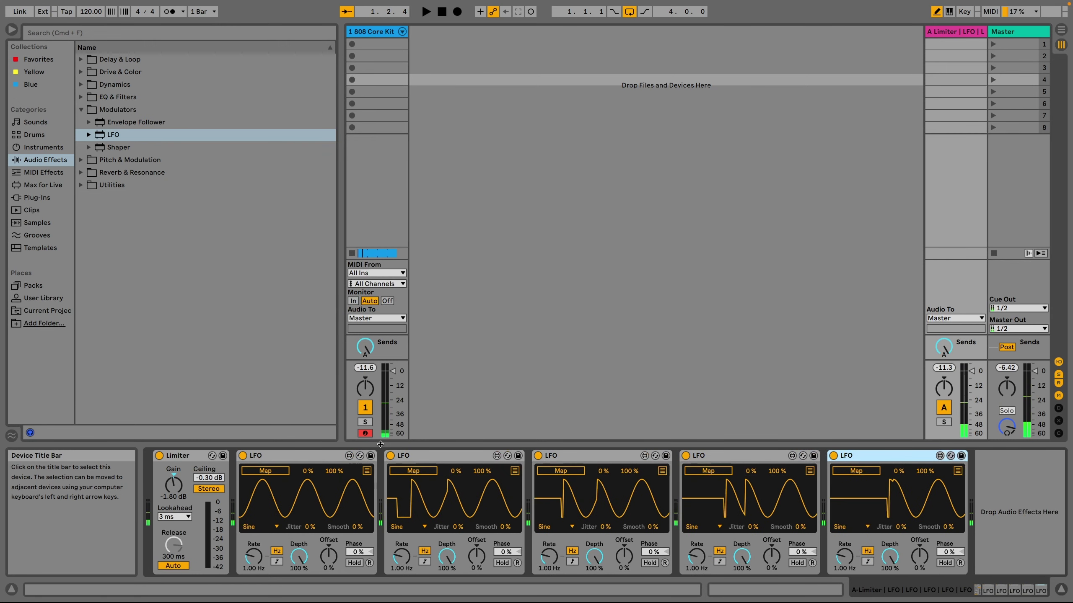
pyautogui.click(386, 454)
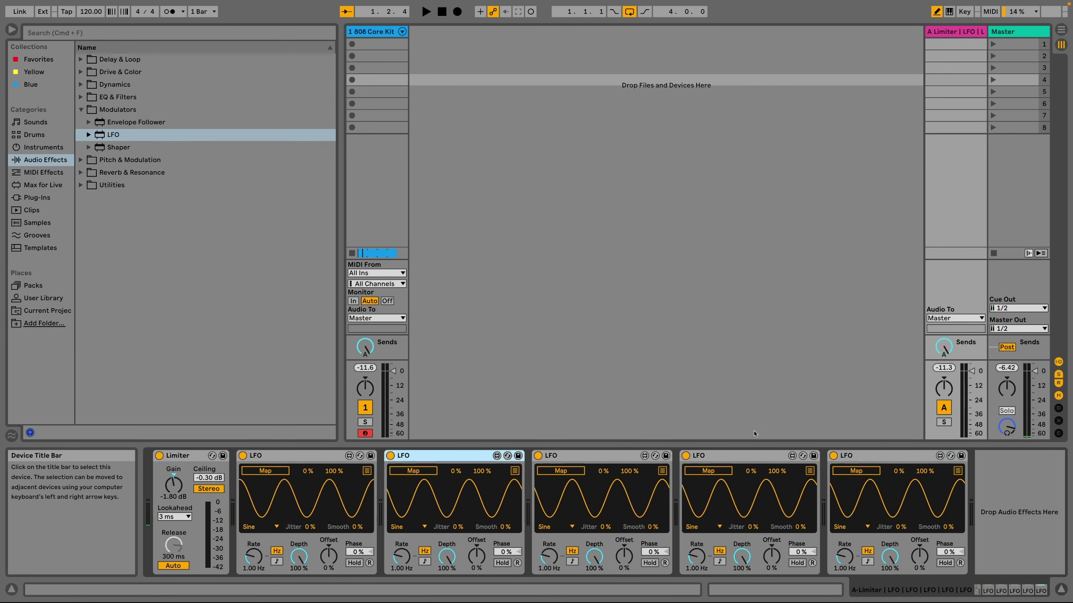
pyautogui.keyDown('shift'); pyautogui.click(858, 453); pyautogui.keyUp('shift')
pyautogui.press('Delete')
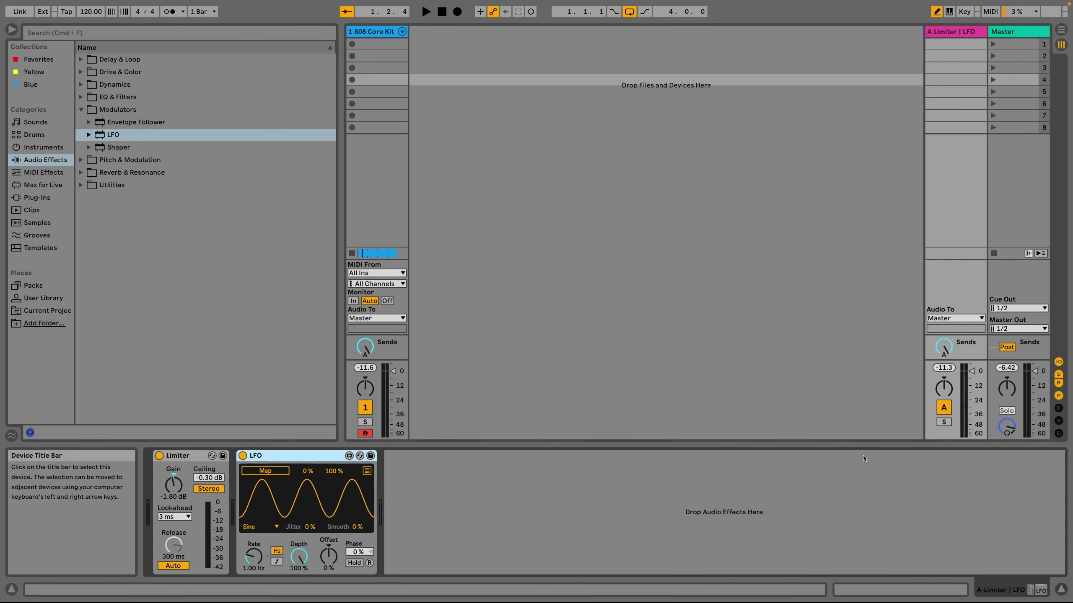
pyautogui.press('space')
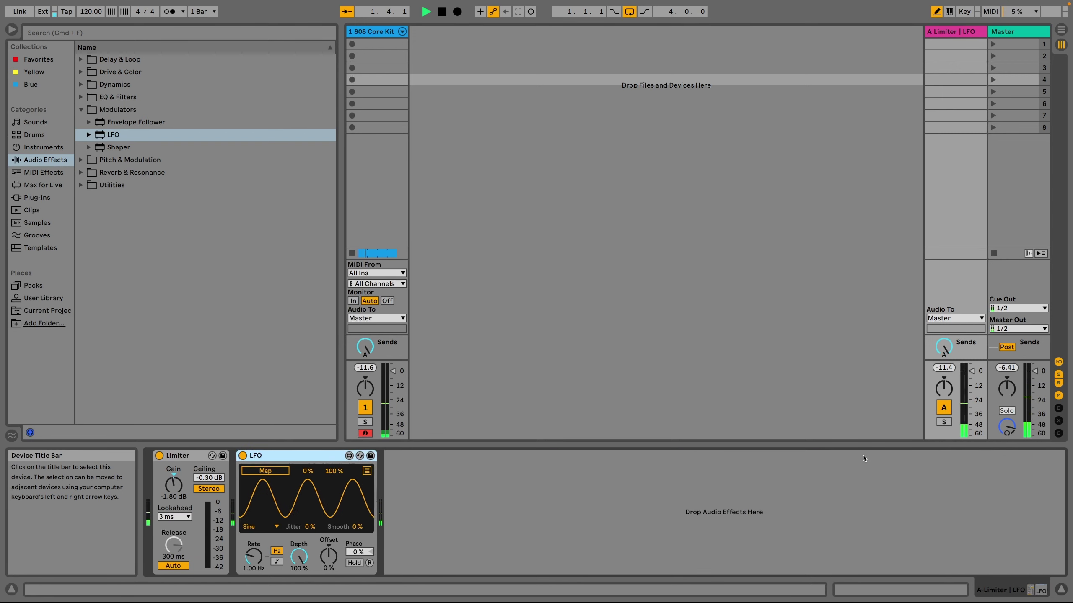
pyautogui.press('space')
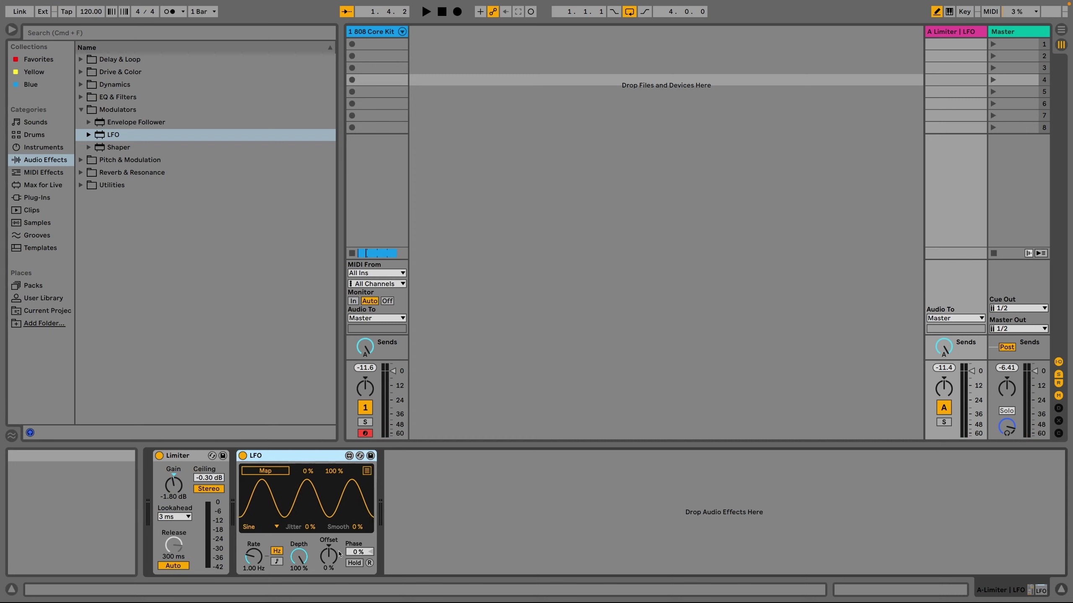
# - While the beat plays, set the Limiter gain to -0.30 dB and ceiling to -2.66 dB
pyautogui.press('space')
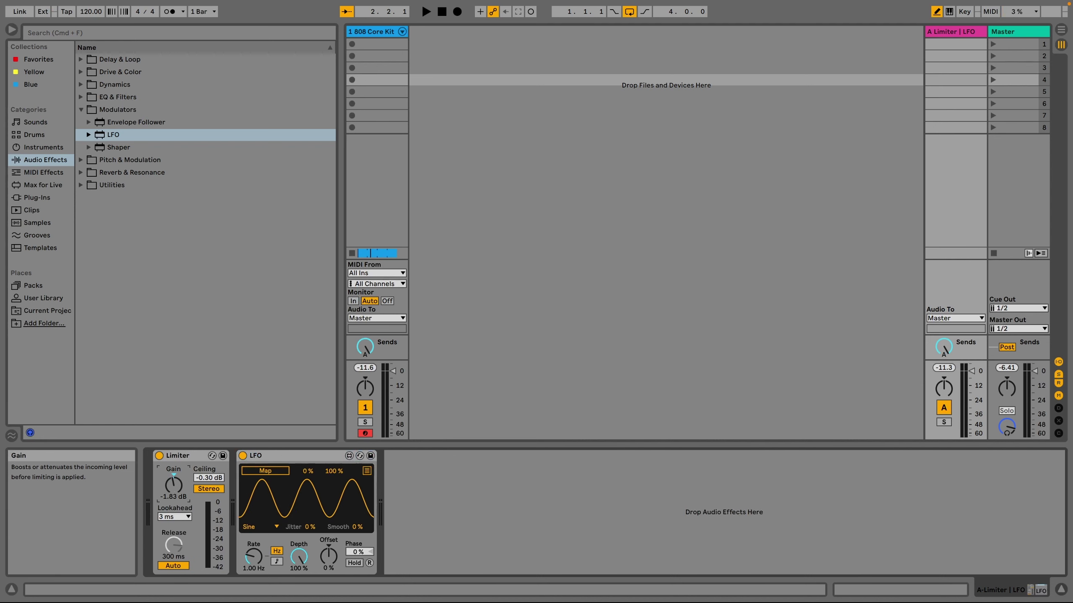
pyautogui.press('space')
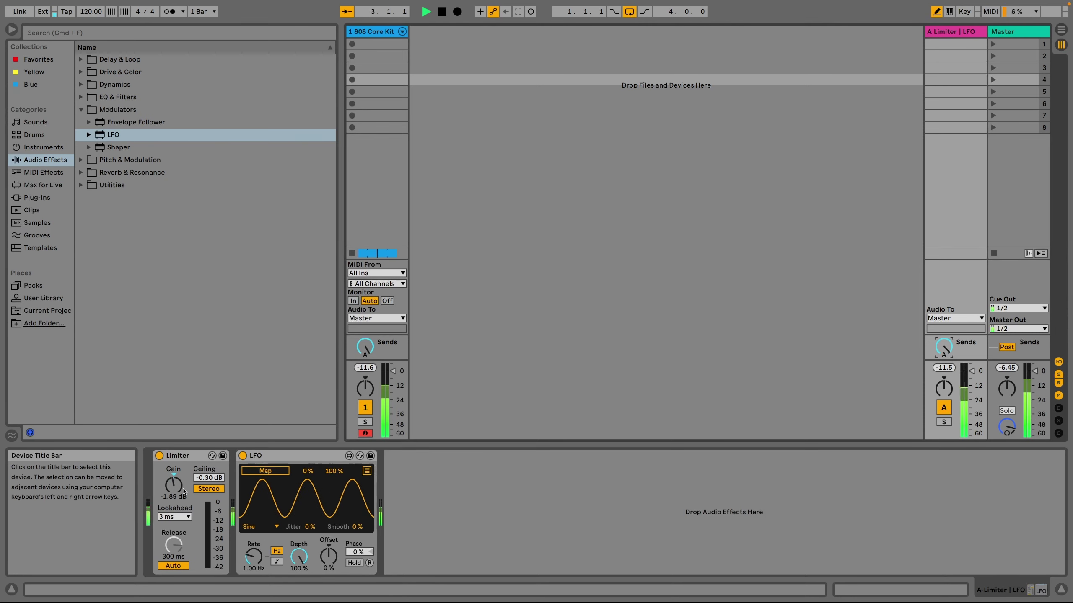
pyautogui.moveTo(173, 484); pyautogui.dragTo(173, 473)
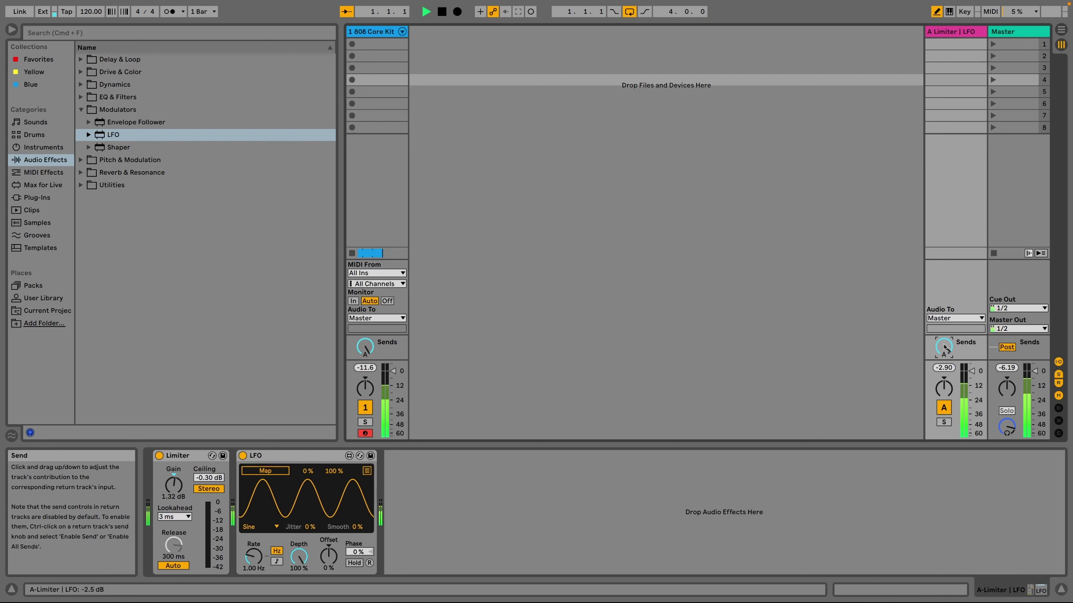
pyautogui.press('space')
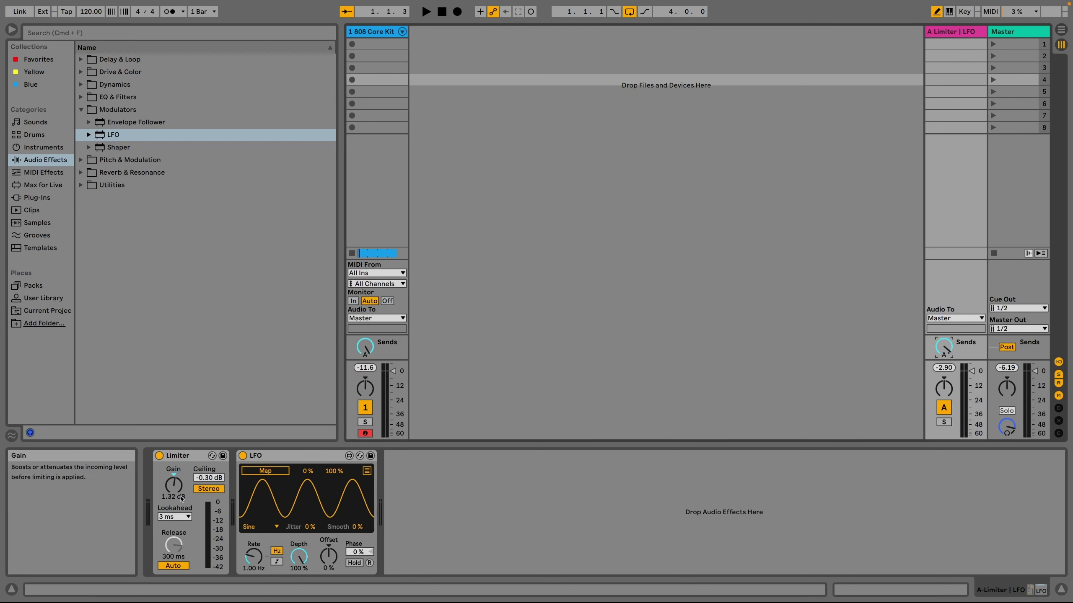
pyautogui.moveTo(175, 492); pyautogui.dragTo(176, 491)
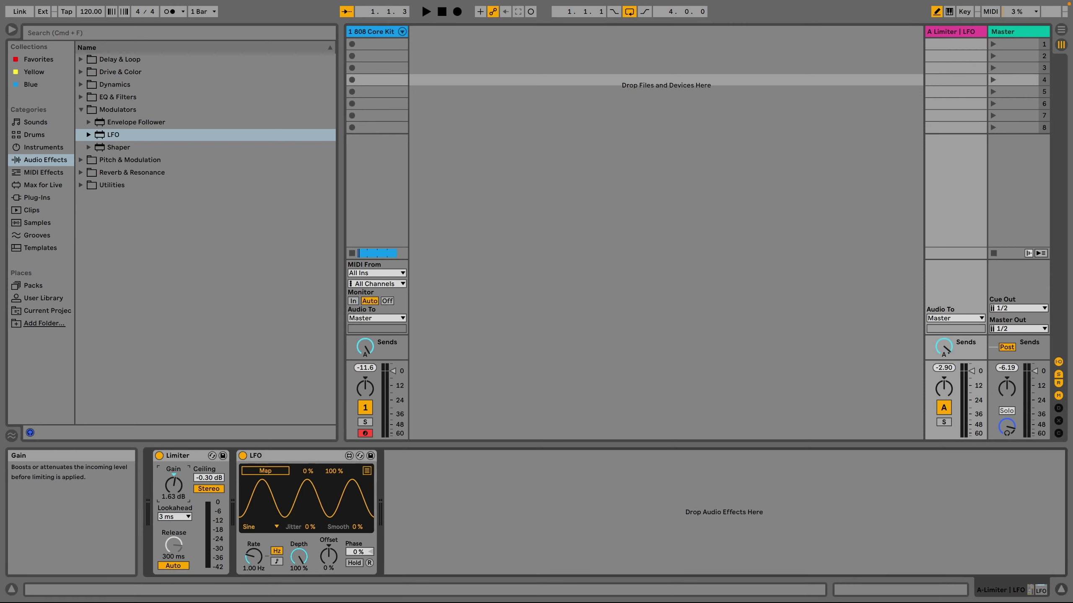
pyautogui.press('space')
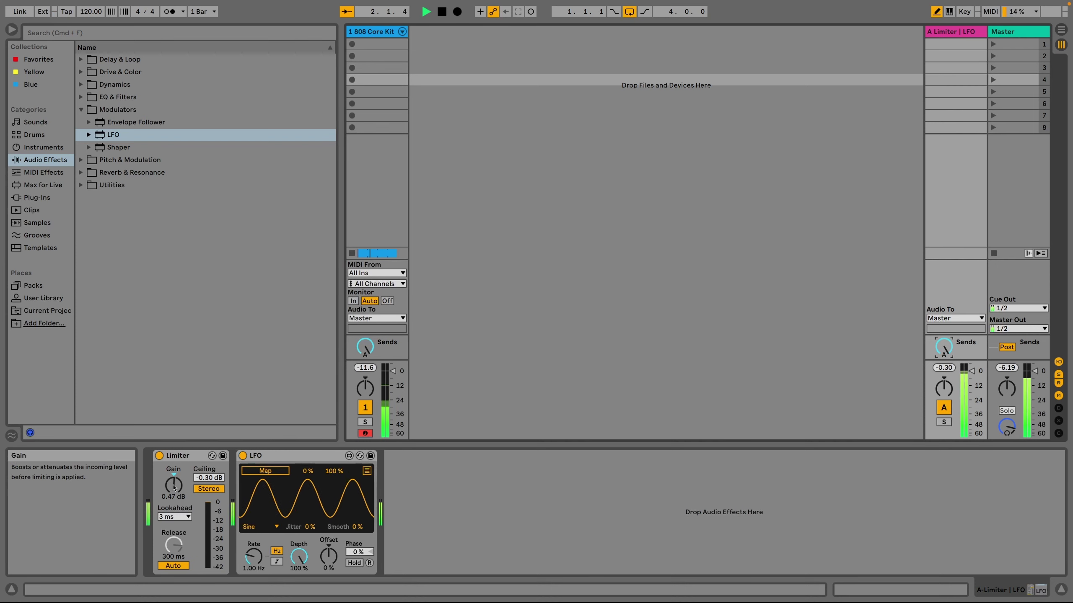
pyautogui.moveTo(206, 478); pyautogui.dragTo(173, 495)
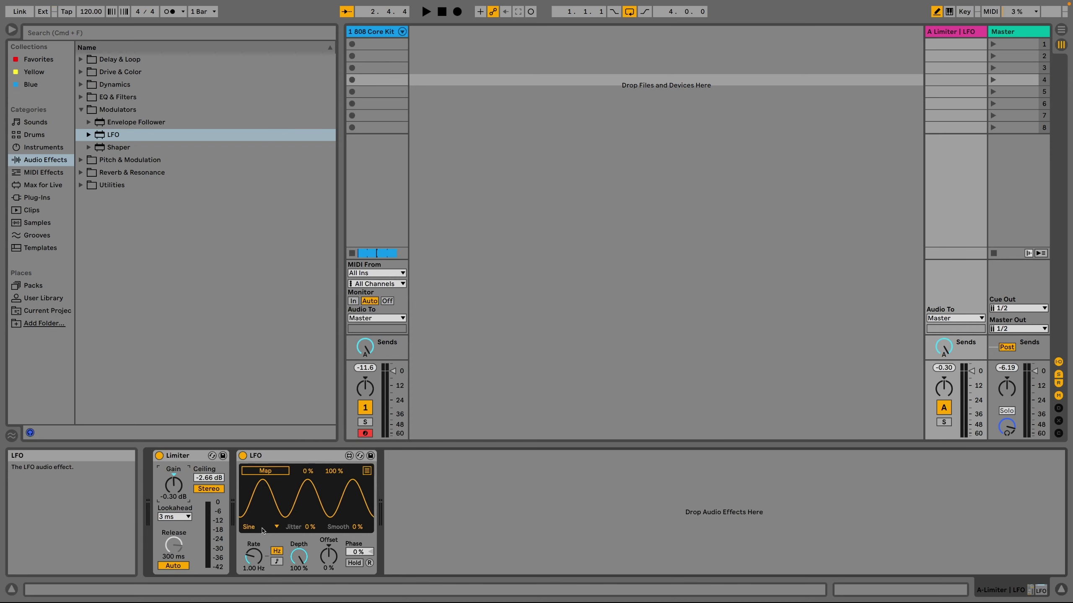
# - Switch the LFO waveform to Random and map it to the Limiter's Gain
pyautogui.click(273, 528)
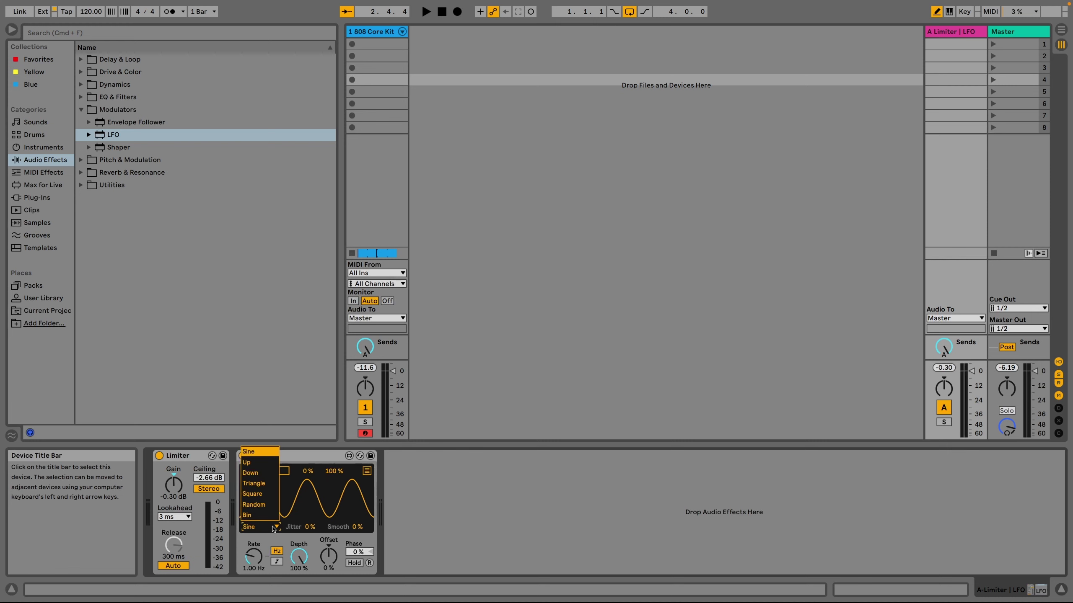
pyautogui.click(424, 523)
pyautogui.press('space')
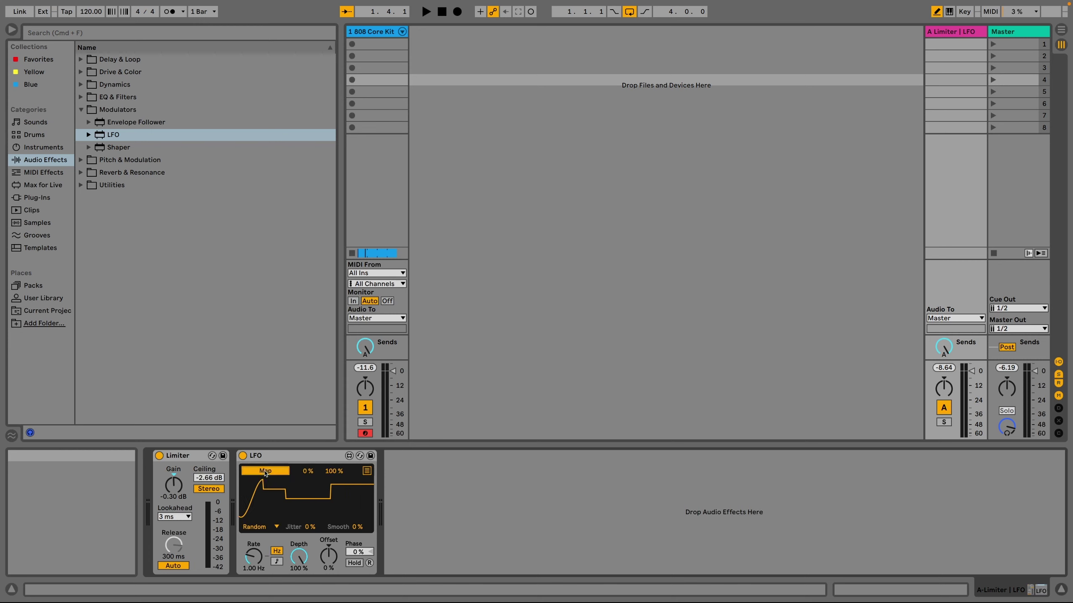
pyautogui.click(174, 491)
pyautogui.press('space')
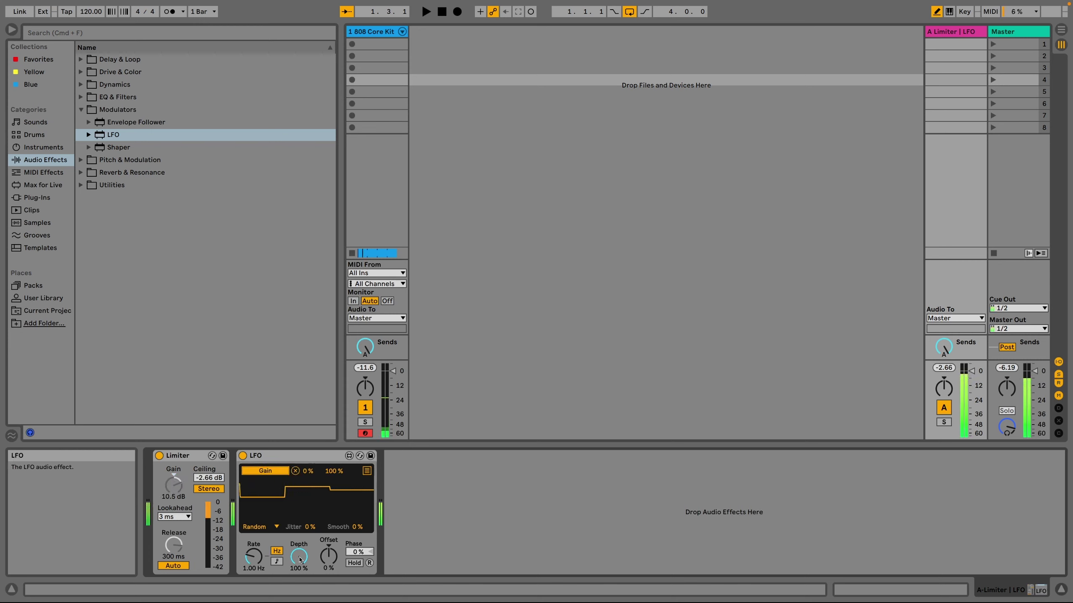
# - Tempo-sync the LFO and tune its depth, 10 % offset and 5/16 rate
pyautogui.moveTo(298, 557); pyautogui.dragTo(328, 573)
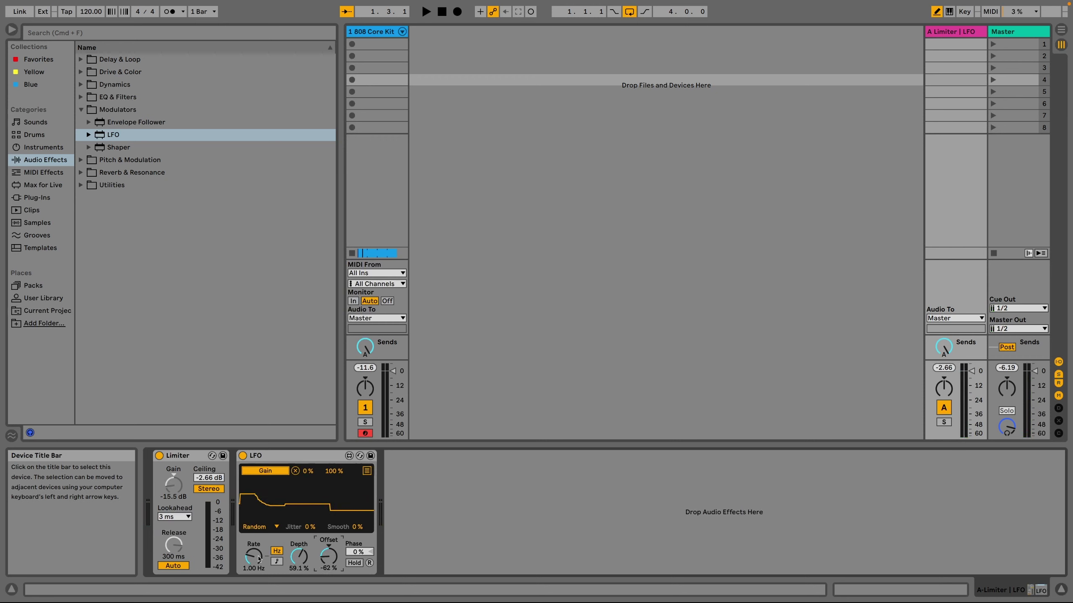
pyautogui.click(277, 561)
pyautogui.press('space')
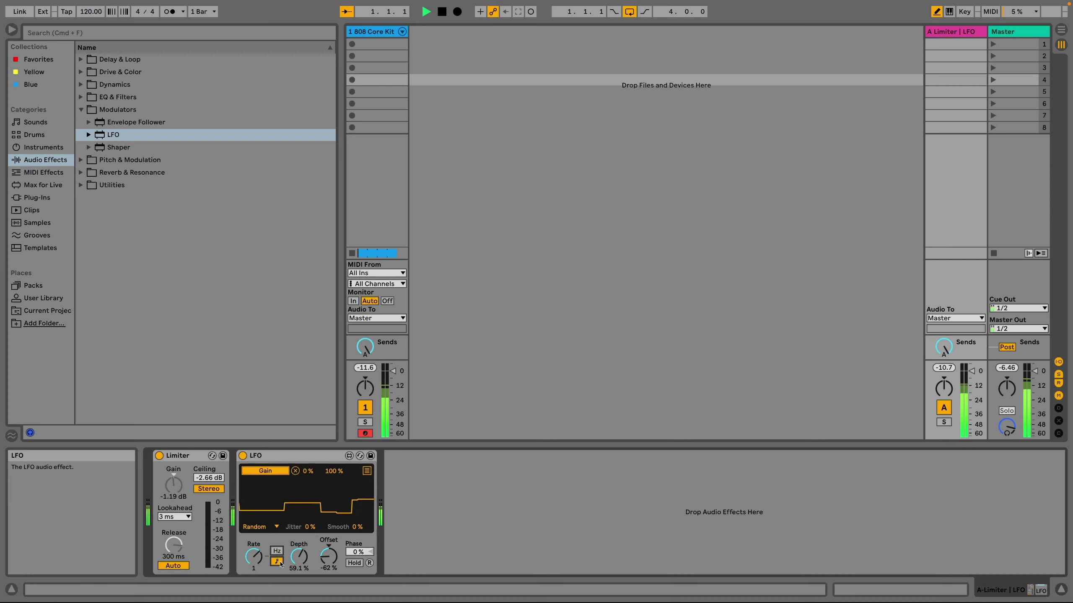
pyautogui.moveTo(303, 560); pyautogui.dragTo(328, 540)
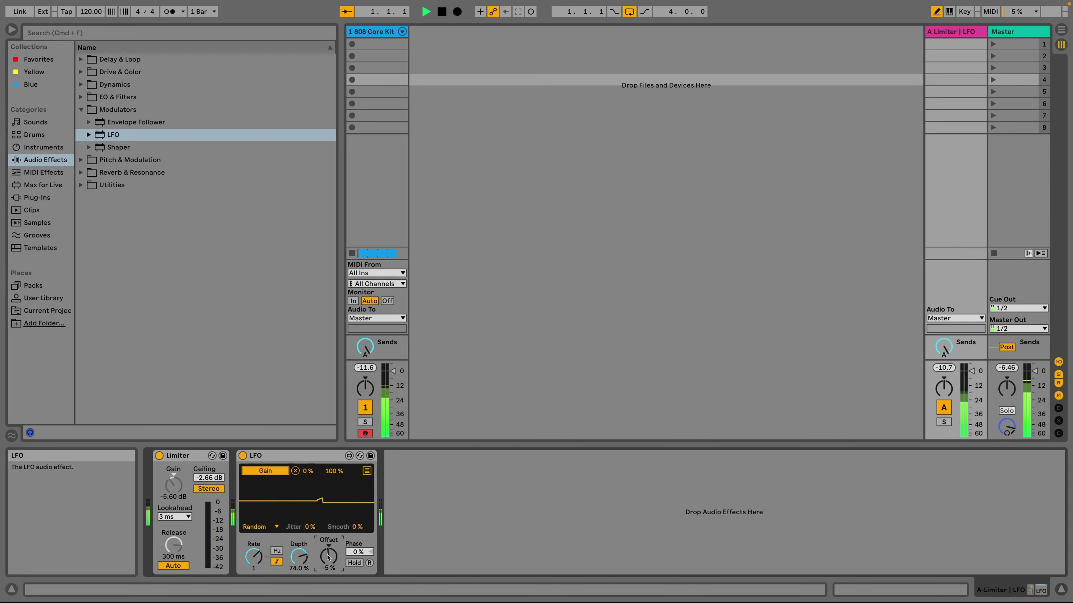
pyautogui.moveTo(300, 558); pyautogui.dragTo(328, 563)
pyautogui.click(305, 560)
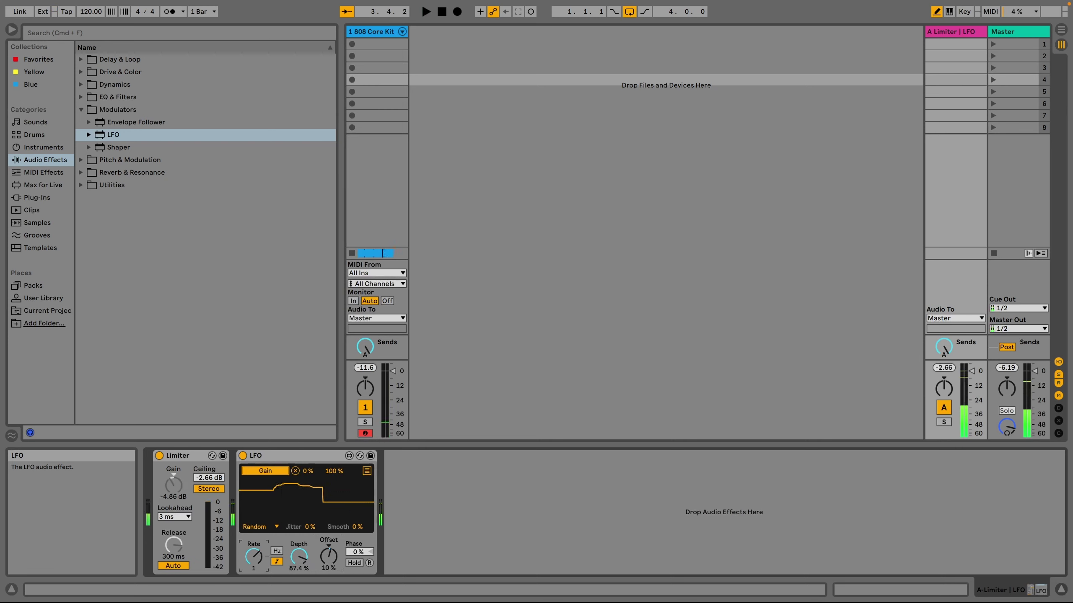
pyautogui.moveTo(253, 557); pyautogui.dragTo(252, 557)
pyautogui.press('space')
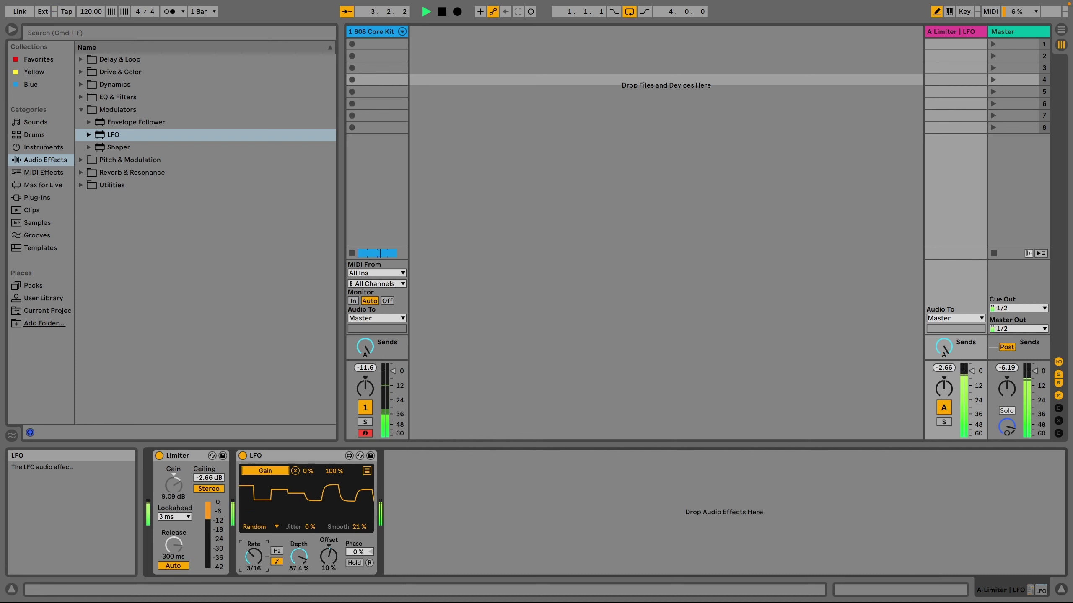
pyautogui.moveTo(255, 557); pyautogui.dragTo(255, 547)
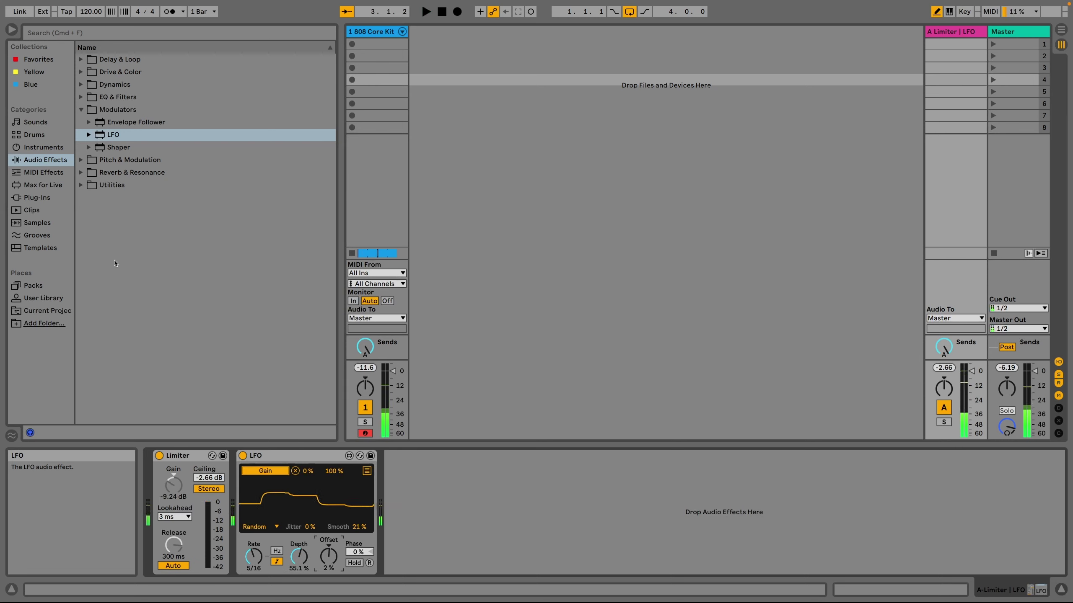
# - Add a Limiter from Dynamics after the LFO on return A and lower its ceiling
pyautogui.click(82, 111)
pyautogui.click(82, 86)
pyautogui.doubleClick(108, 135)
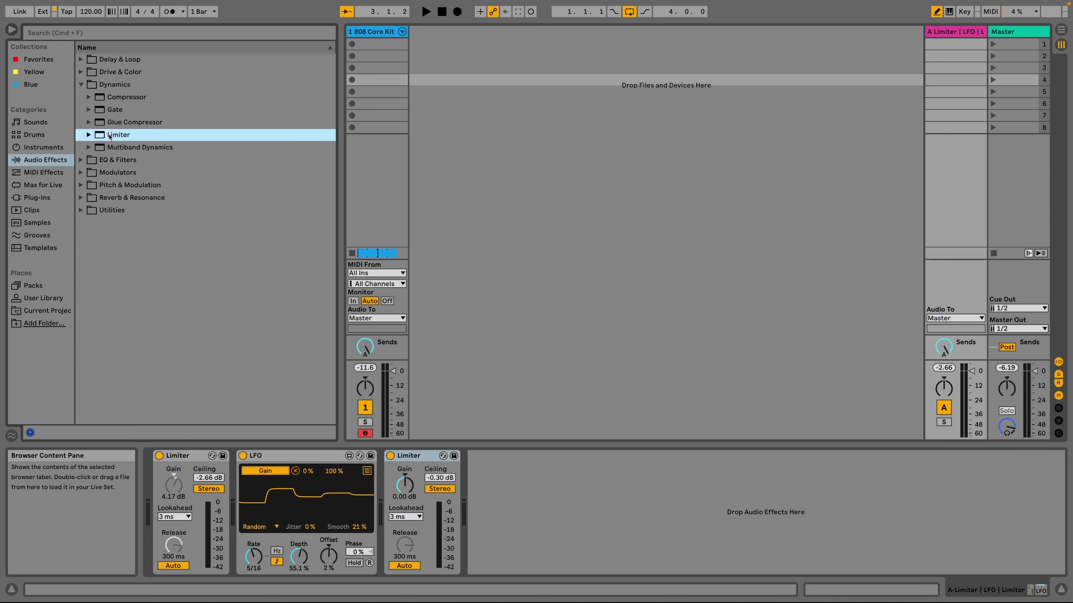
pyautogui.moveTo(442, 476); pyautogui.dragTo(441, 499)
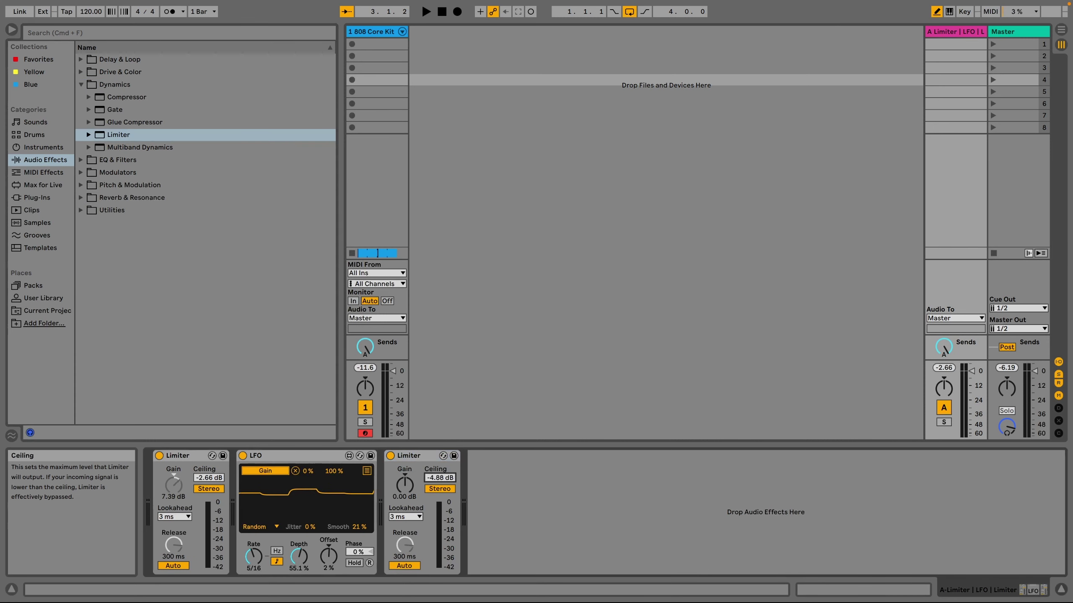
# - During playback, raise the LFO depth and set the second Limiter's ceiling to -7.50 dB
pyautogui.press('space')
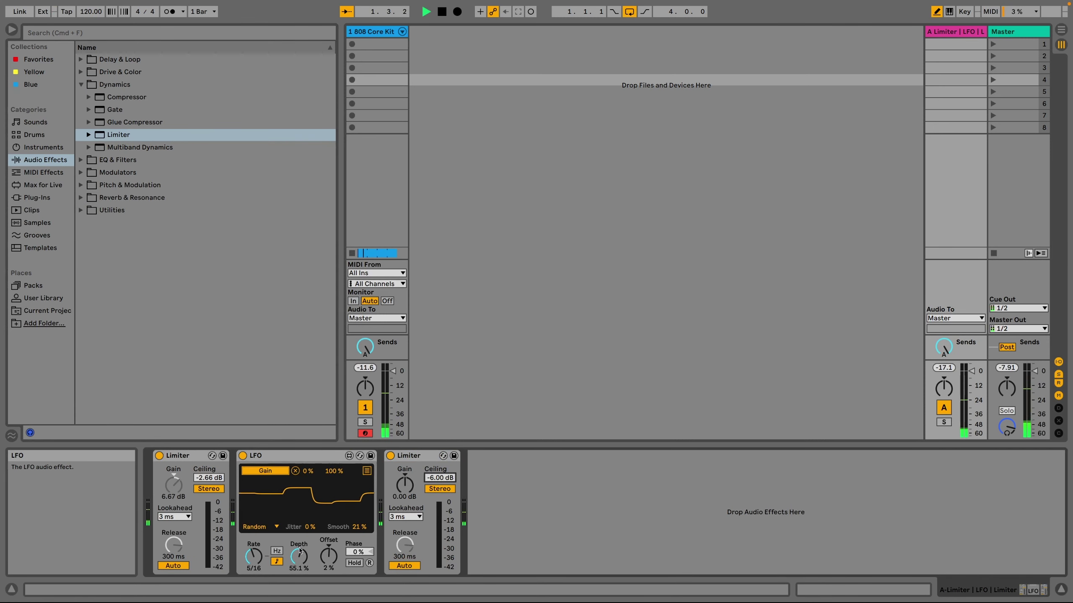
pyautogui.moveTo(299, 556); pyautogui.dragTo(328, 545)
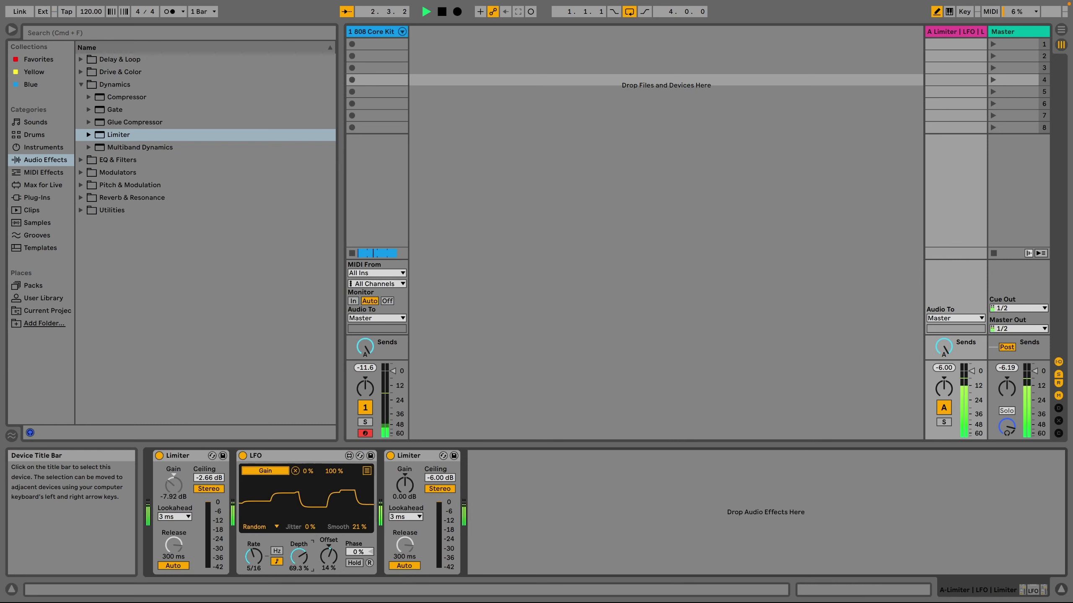
pyautogui.moveTo(445, 480); pyautogui.dragTo(445, 490)
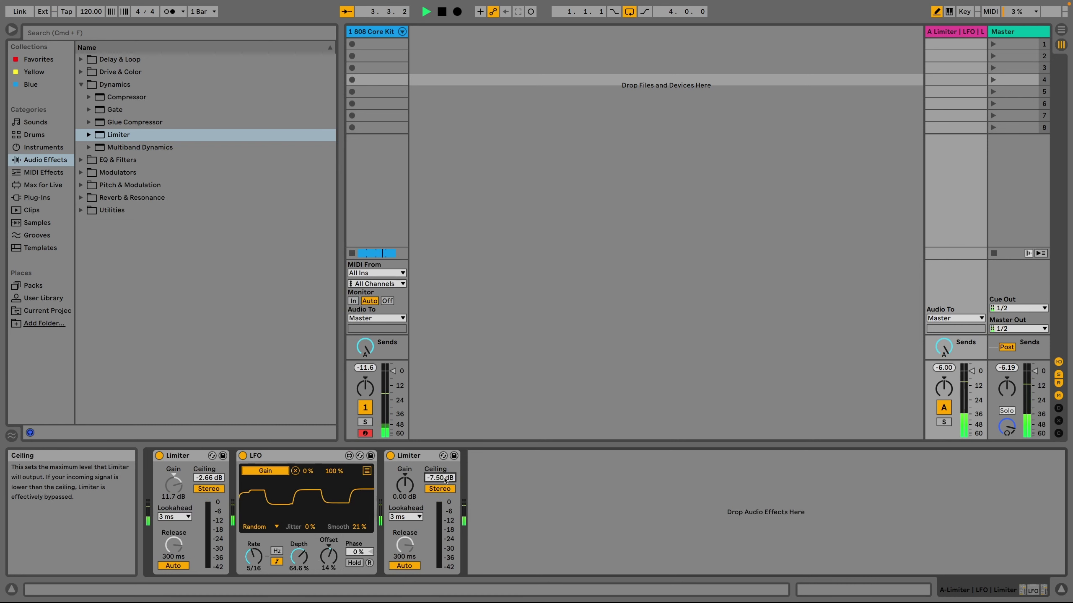
pyautogui.press('space')
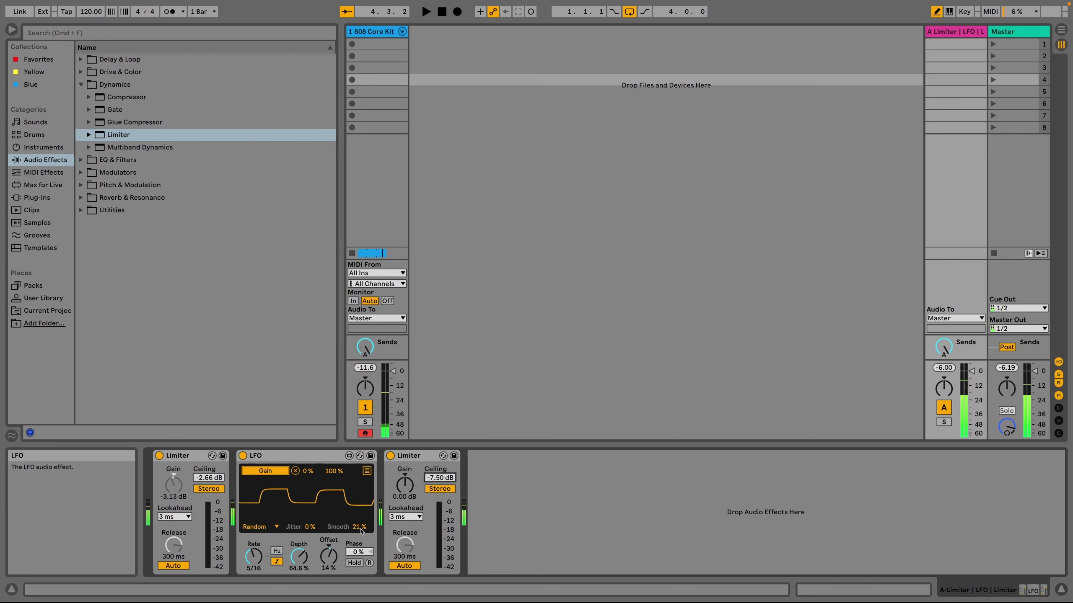
# - In Arrangement View, open the beat clip and place a Bass Drum note on beat 1
pyautogui.click(1061, 30)
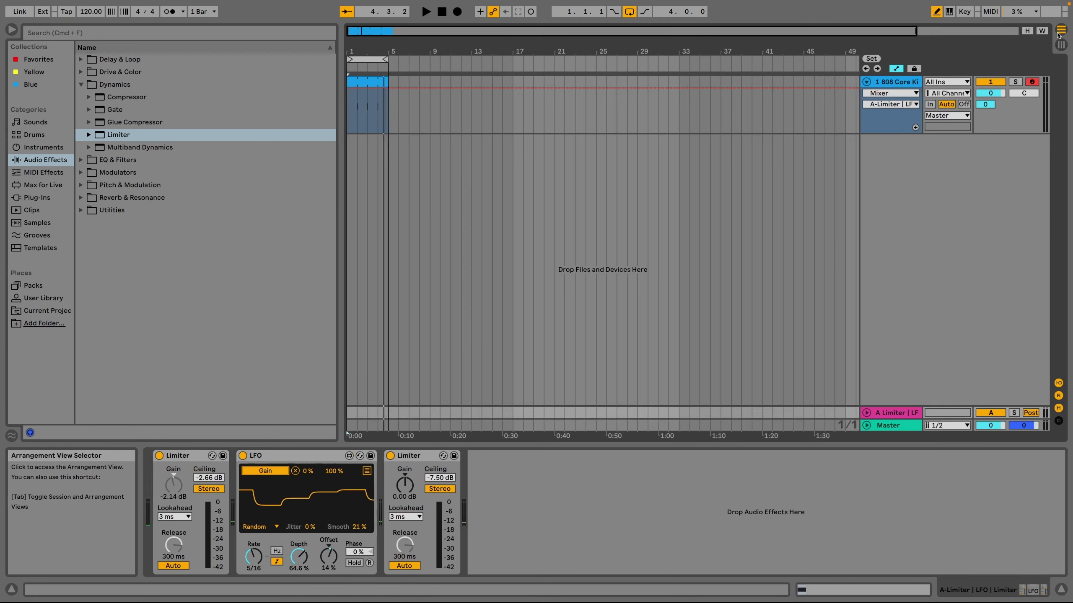
pyautogui.doubleClick(368, 105)
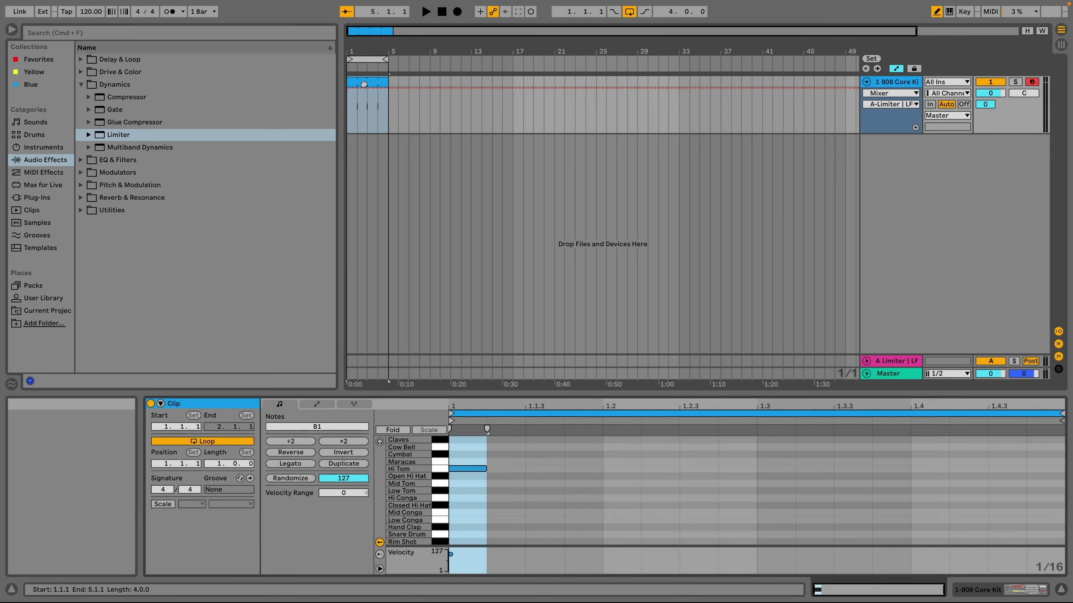
pyautogui.click(466, 469)
pyautogui.click(467, 469)
pyautogui.click(466, 542)
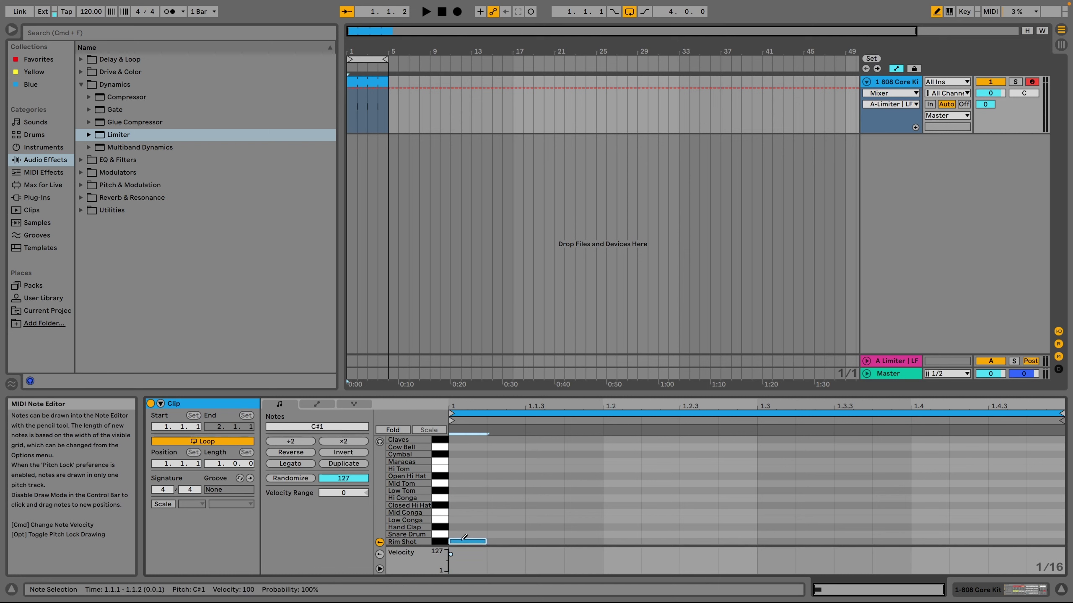
pyautogui.press('space')
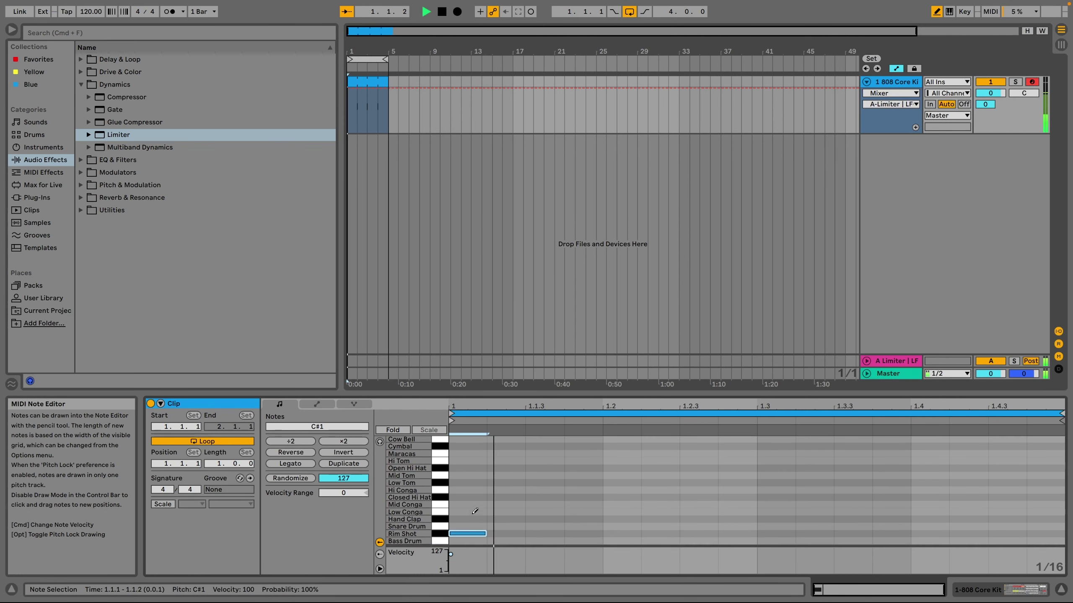
pyautogui.press('Down')
# - Add Low Conga notes at 1.2 and 1.2.2, a Snare, Hi and Mid Toms, and a Mid Conga at 1.4.2
pyautogui.click(614, 510)
pyautogui.click(654, 511)
pyautogui.click(731, 526)
pyautogui.click(808, 460)
pyautogui.click(887, 475)
pyautogui.click(960, 504)
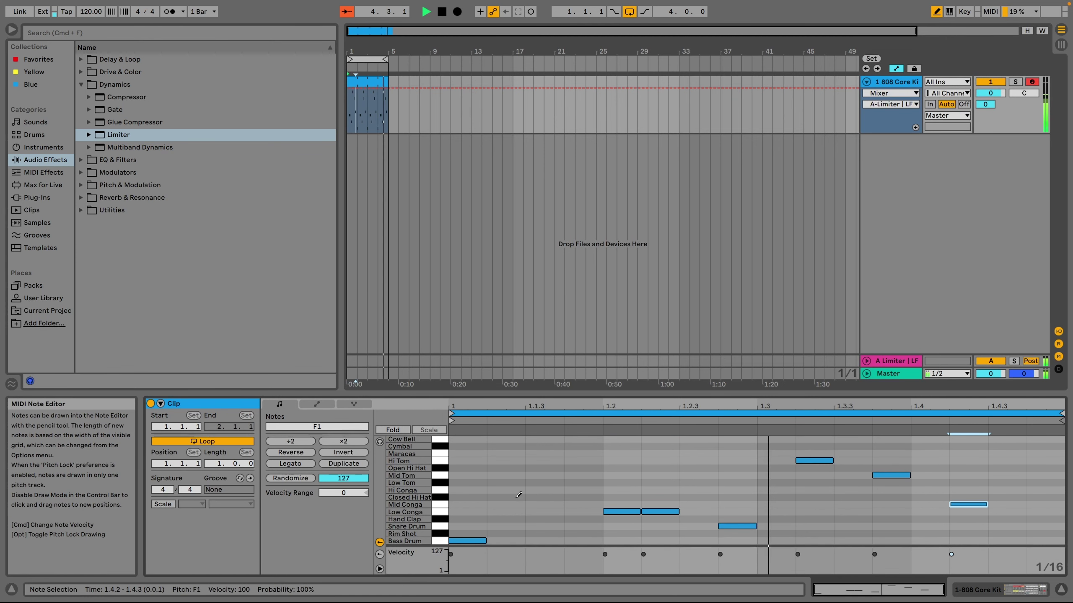
# - Add Closed Hi Hat notes at 1.1.3, 1.2.3, 1.3.3 and 1.4.4
pyautogui.click(541, 498)
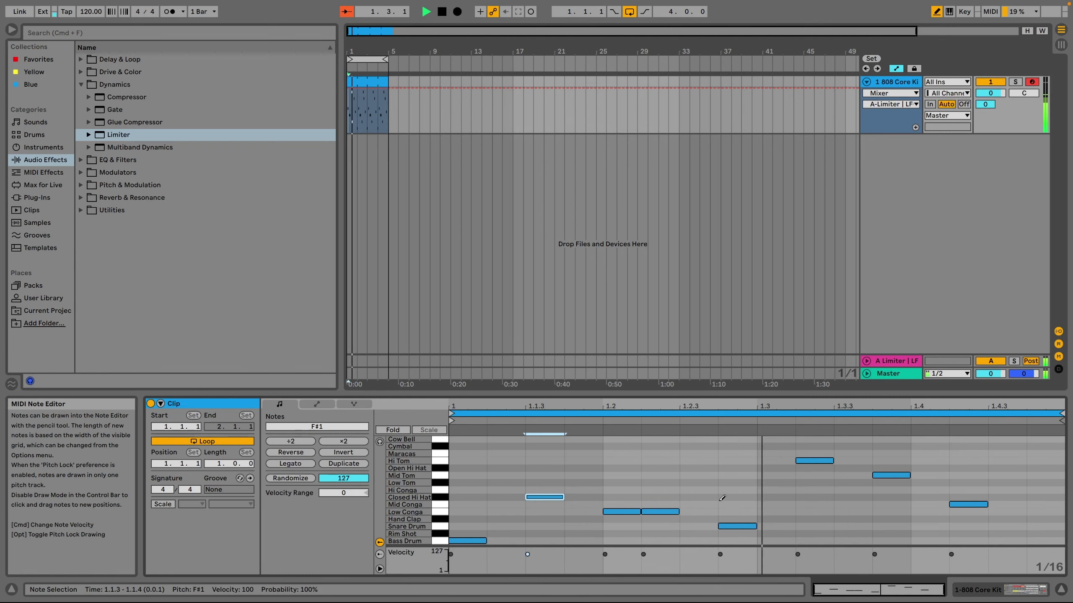
pyautogui.click(699, 498)
pyautogui.click(852, 498)
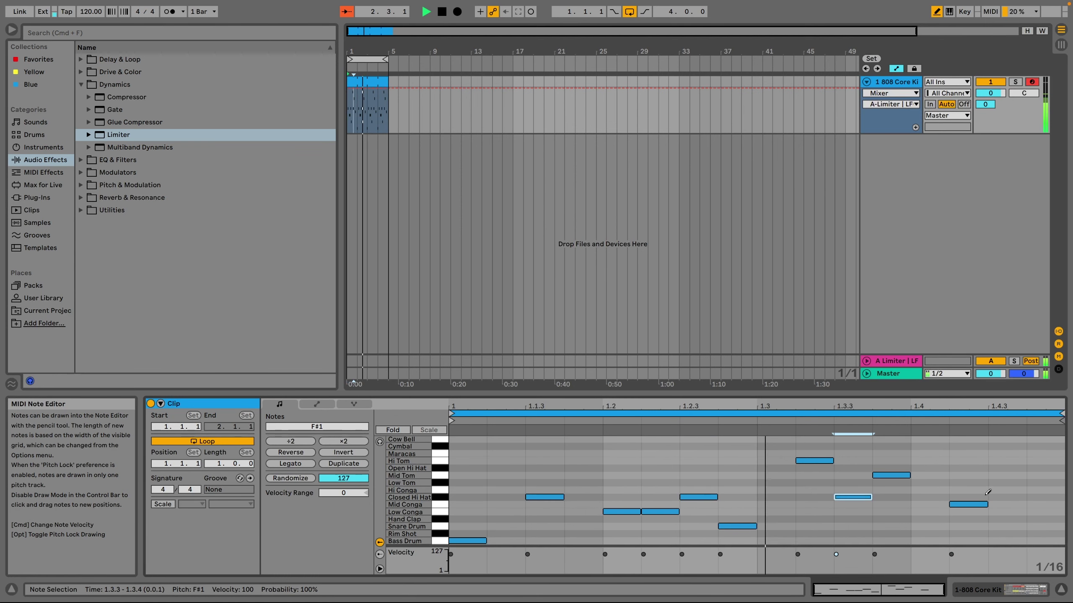
pyautogui.click(1044, 497)
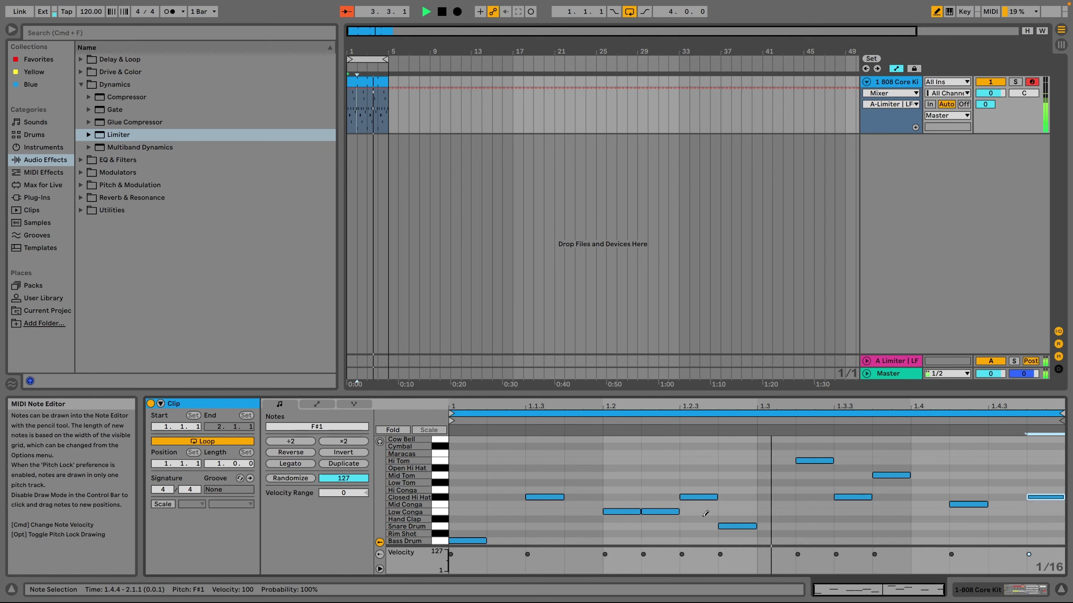
pyautogui.hotkey('shift', 'Tab')
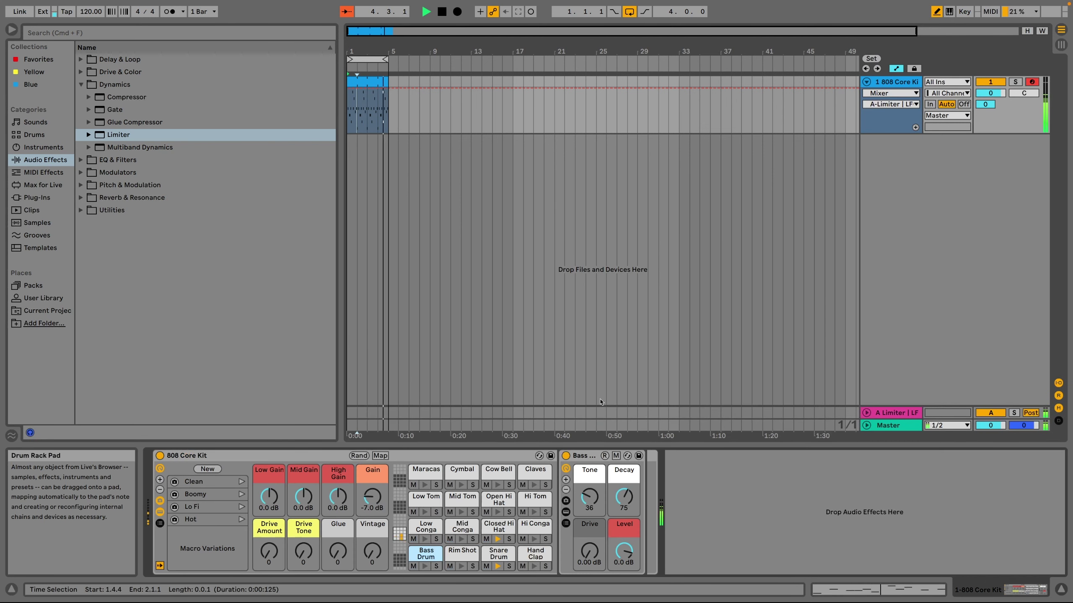
# - Set return A's LFO offset to -4% and Limiter ceiling to -18.4 dB, audition, then return to Session View
pyautogui.click(878, 416)
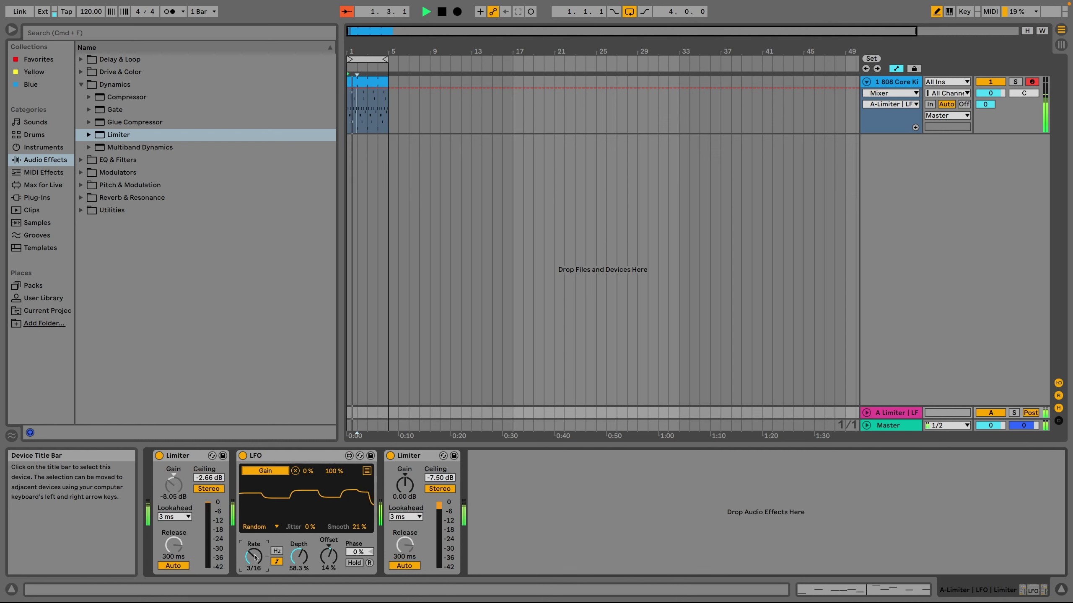
pyautogui.moveTo(330, 553); pyautogui.dragTo(330, 557)
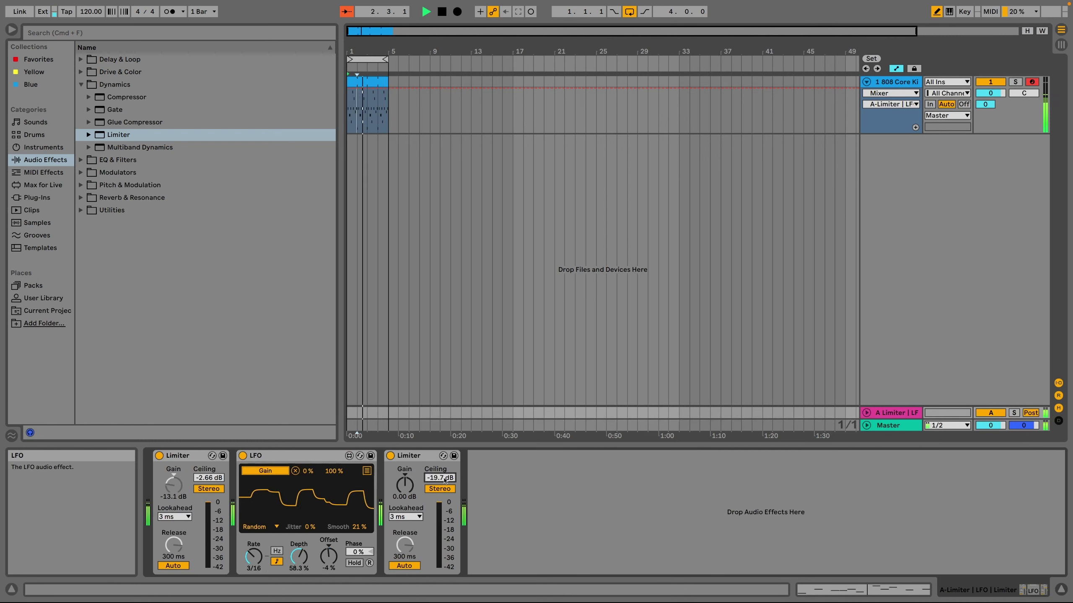
pyautogui.moveTo(444, 481); pyautogui.dragTo(444, 477)
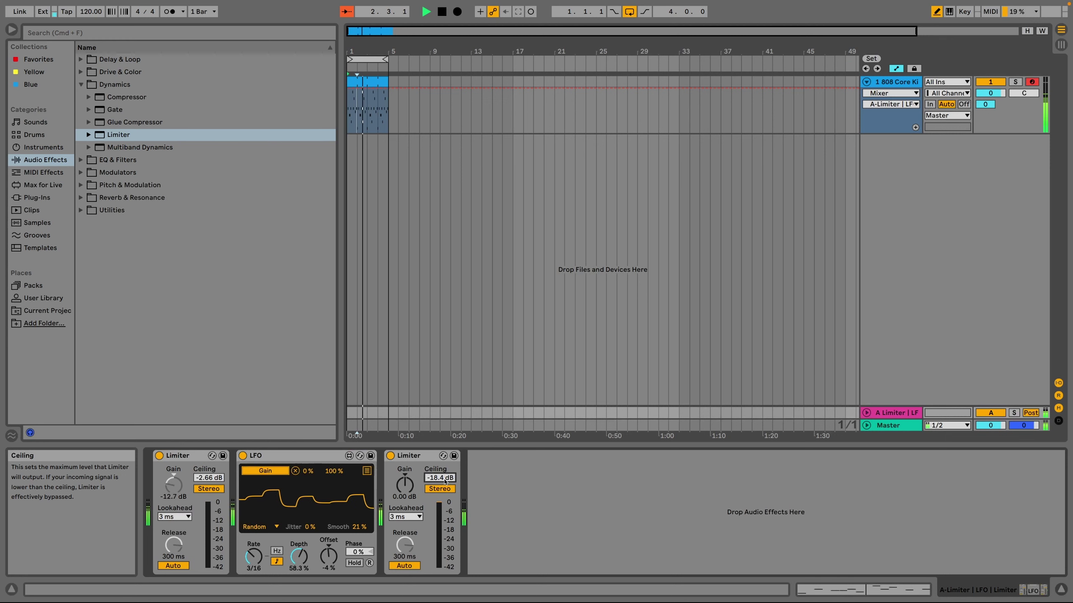
pyautogui.press('space')
pyautogui.press('space')
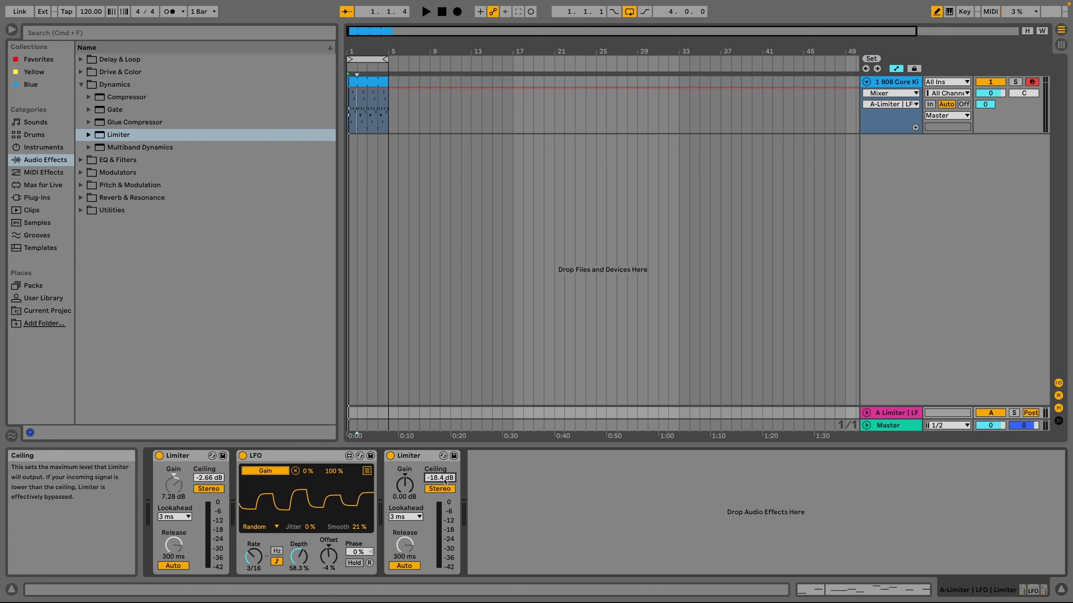
pyautogui.press('space')
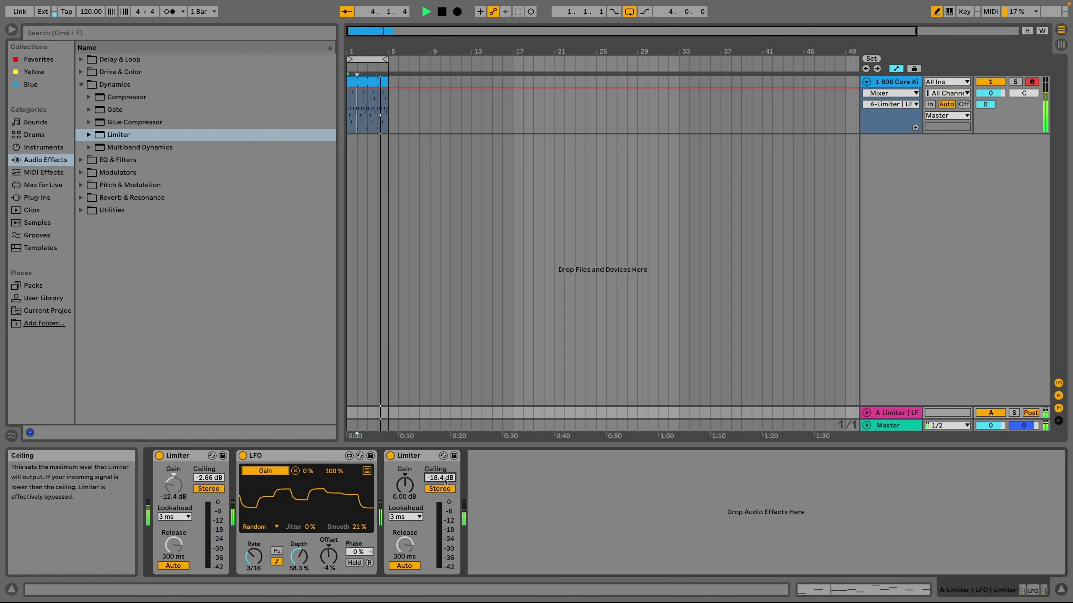
pyautogui.press('space')
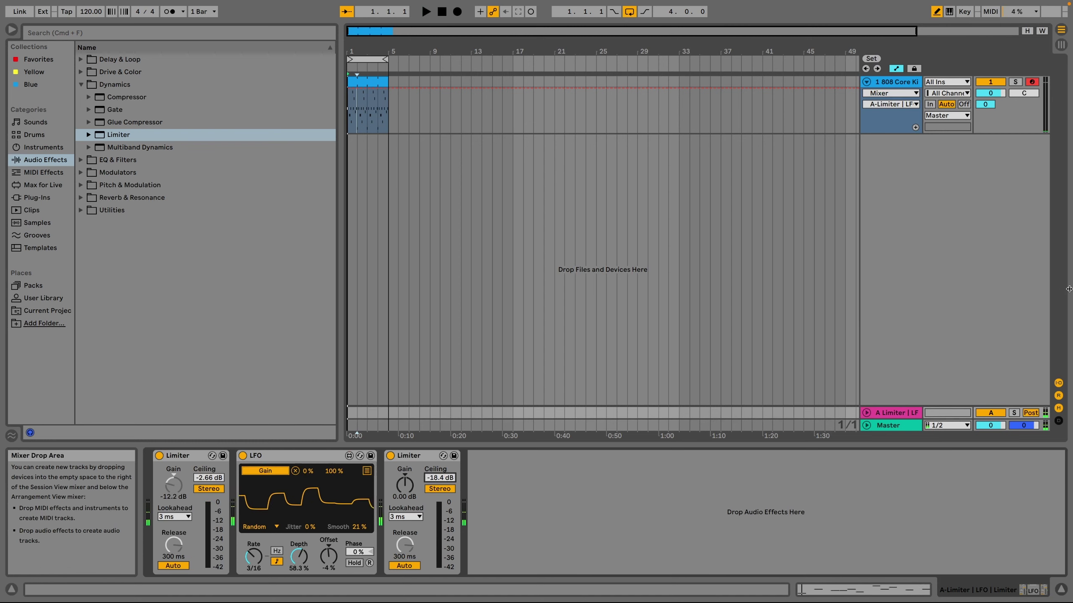
pyautogui.click(1061, 45)
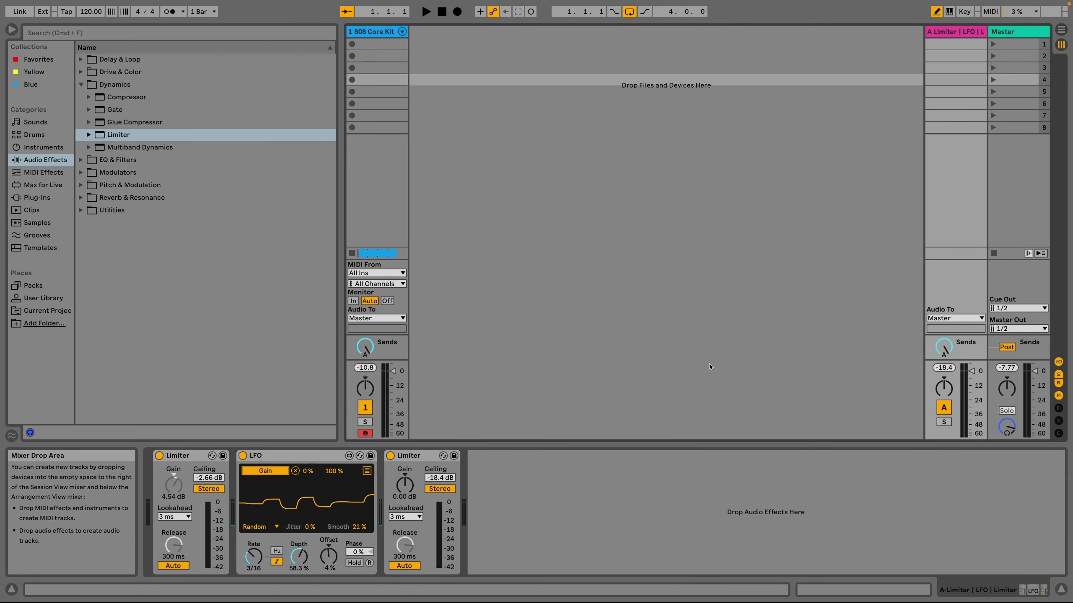
# - Insert a second return track carrying a Reverb set to 100% dry/wet
pyautogui.rightClick(886, 139)
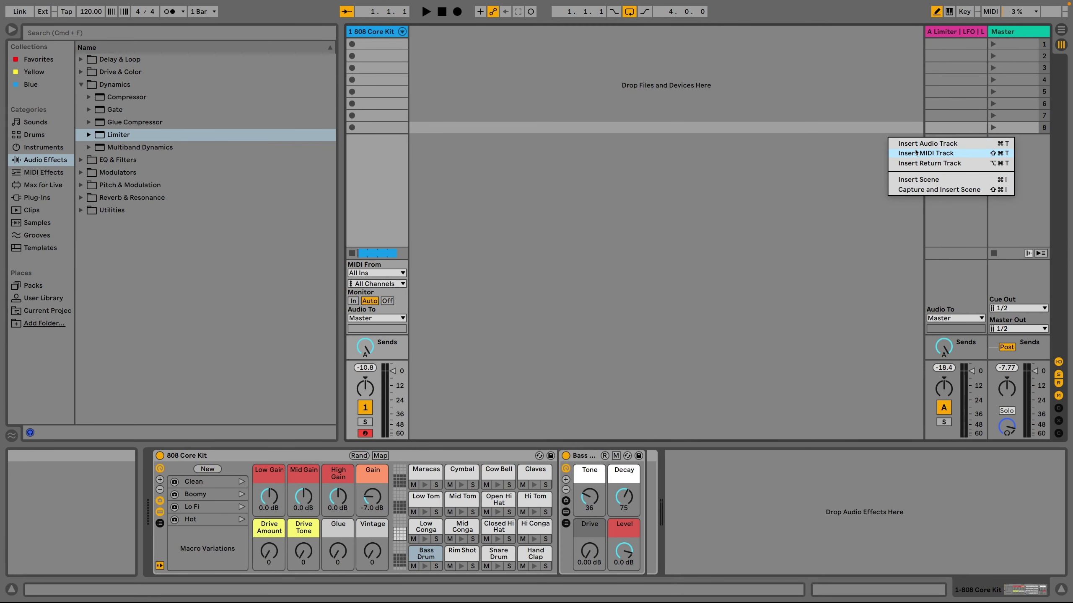
pyautogui.click(919, 164)
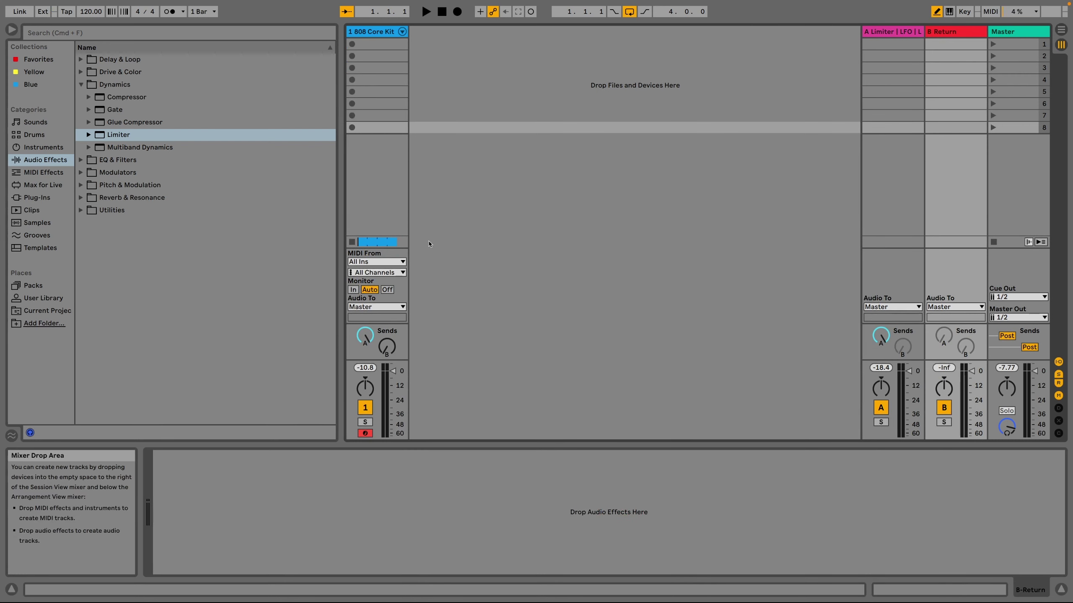
pyautogui.click(81, 197)
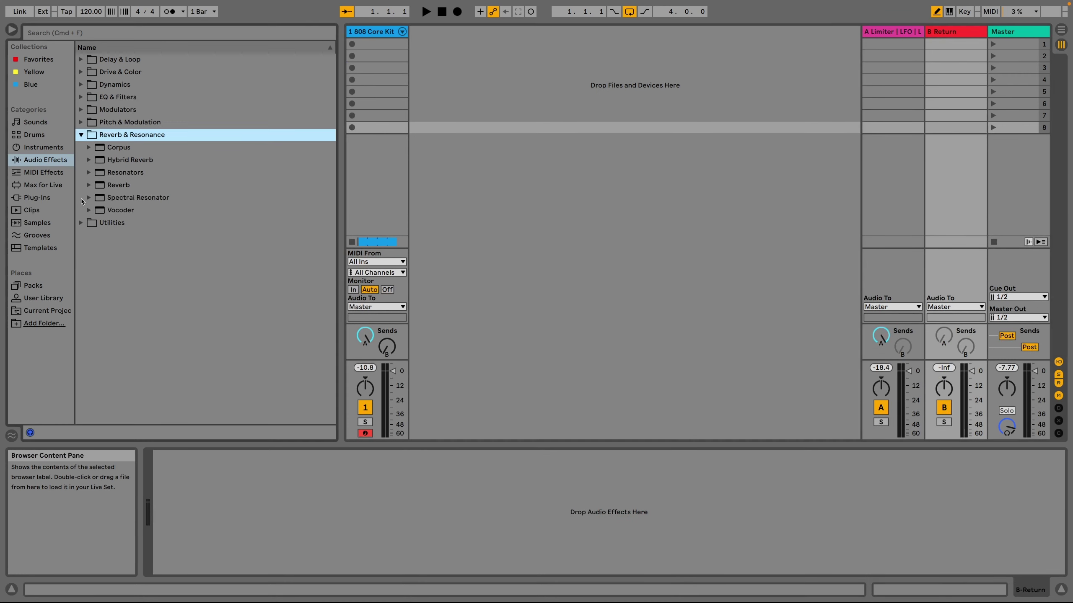
pyautogui.doubleClick(122, 185)
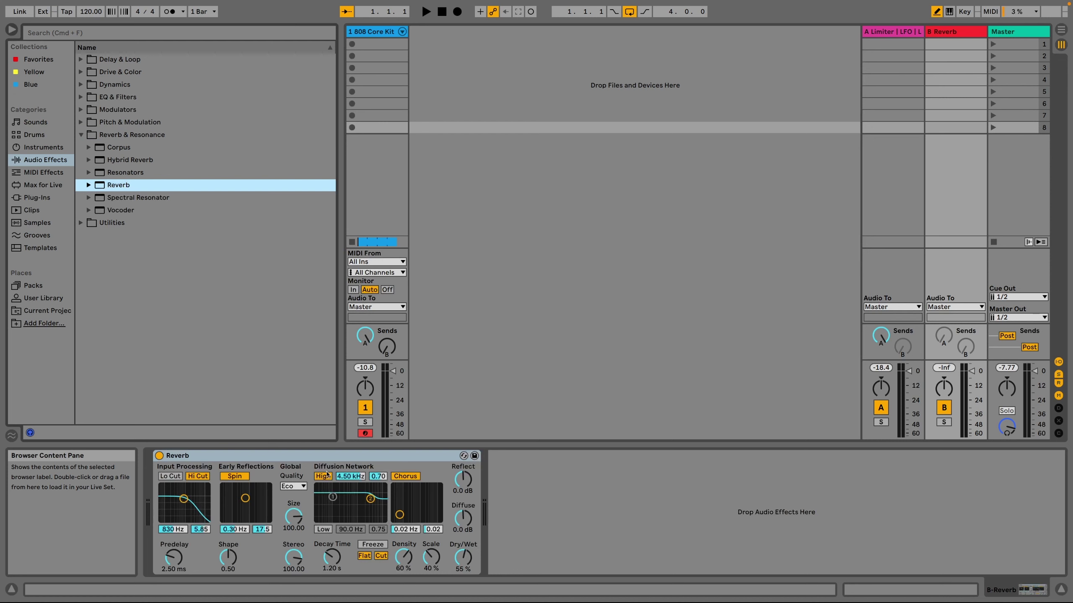
pyautogui.moveTo(462, 563); pyautogui.dragTo(461, 543)
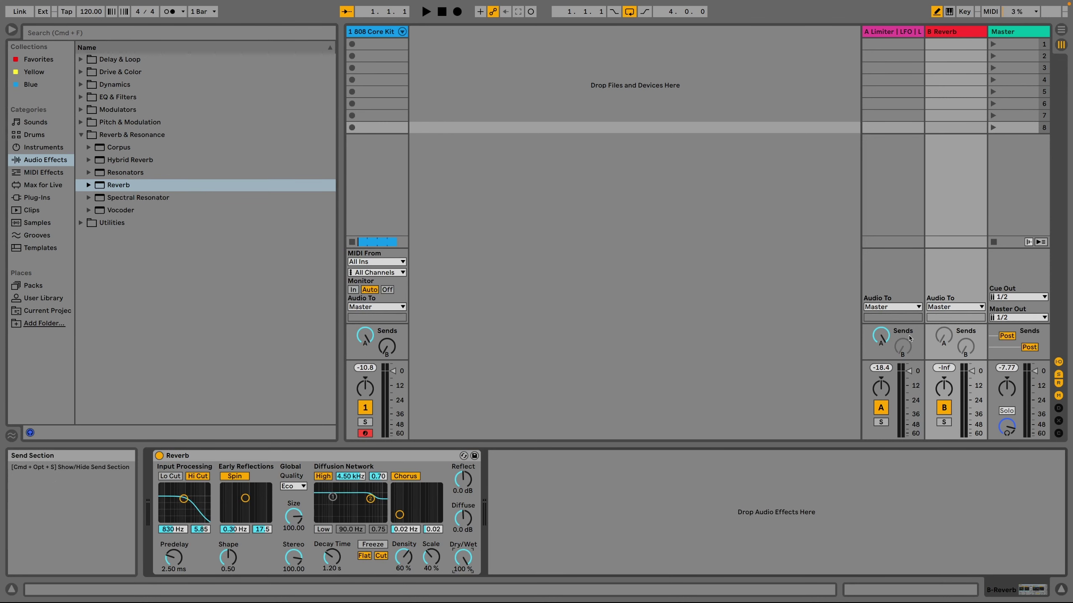
# - Select return A and browse to the Audio Effects Modulators folder
pyautogui.click(898, 33)
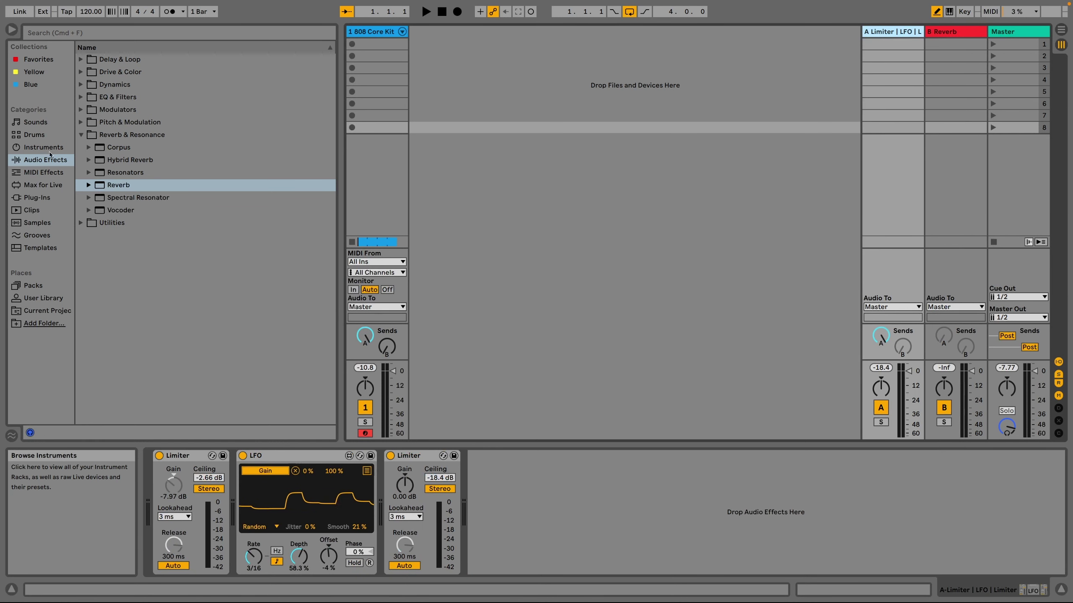
pyautogui.click(46, 172)
pyautogui.click(131, 97)
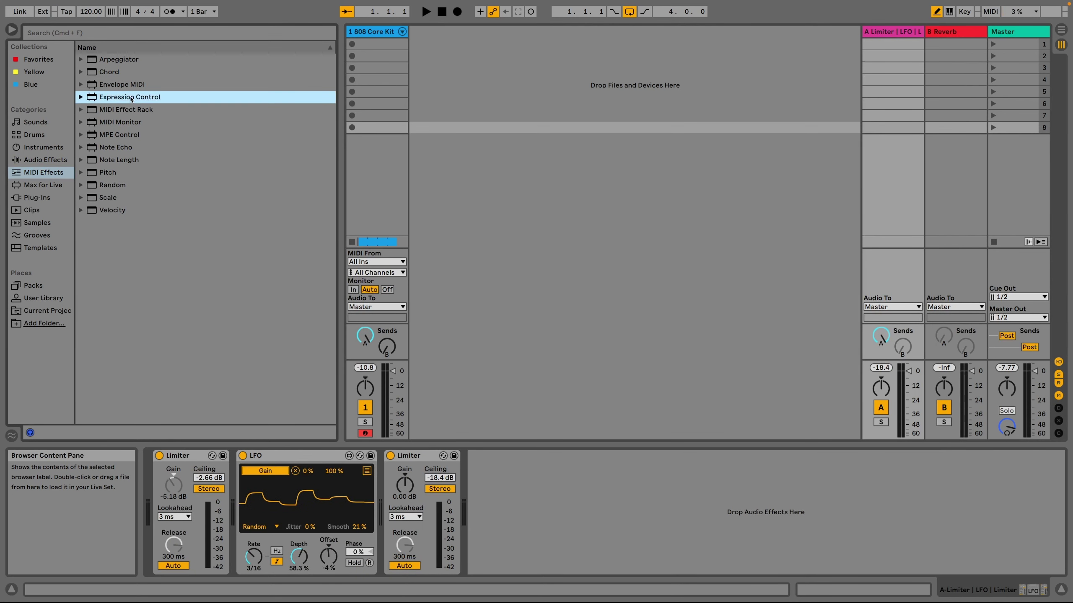
pyautogui.click(46, 160)
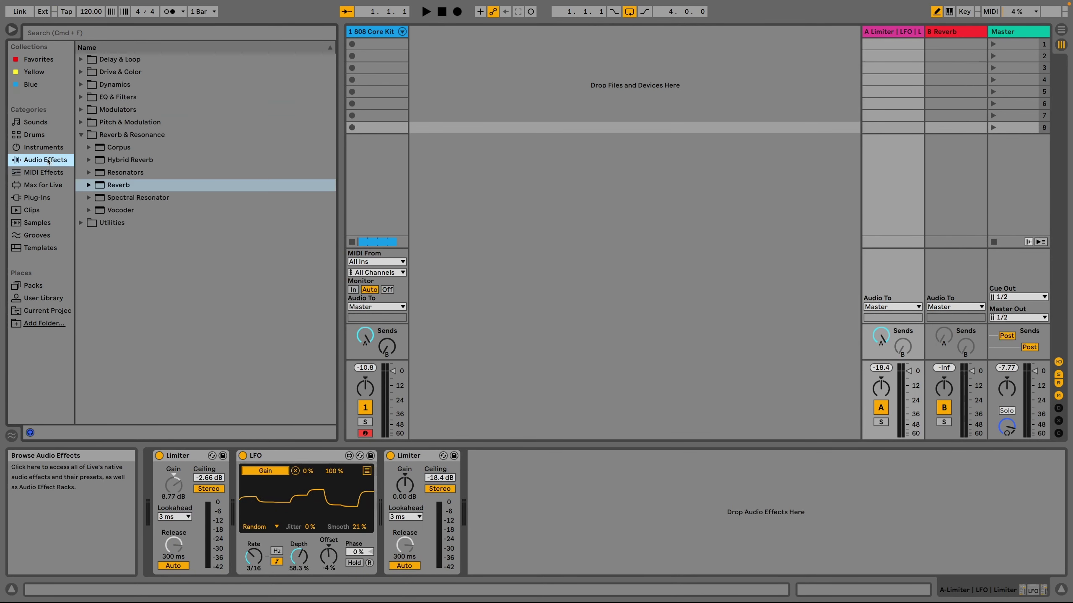
pyautogui.click(90, 110)
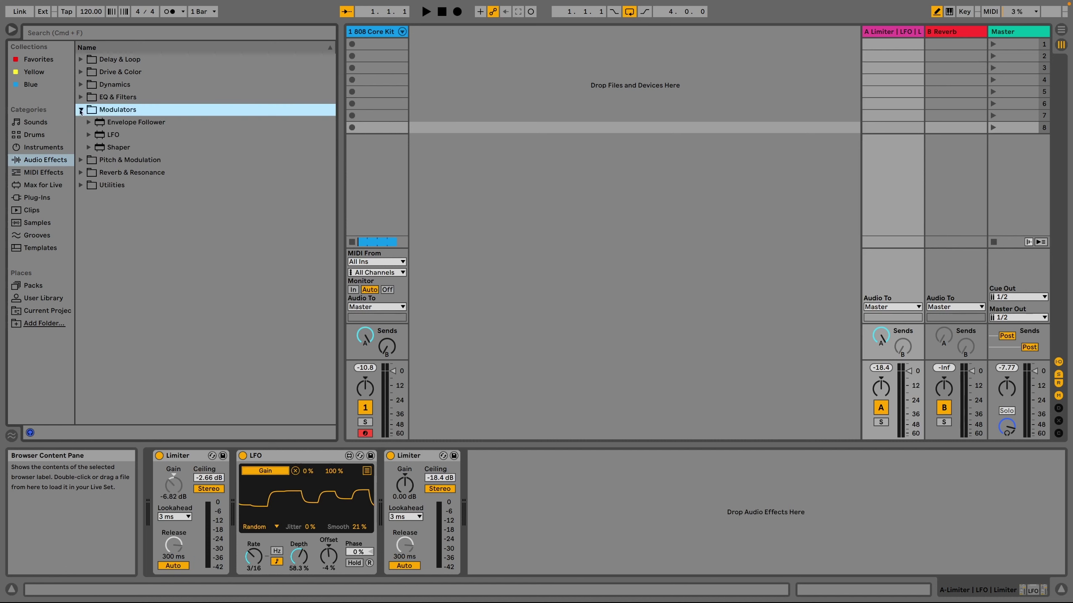
# - Add an LFO to the end of return A's chain and enable return A's send into B Reverb
pyautogui.click(113, 134)
pyautogui.doubleClick(113, 135)
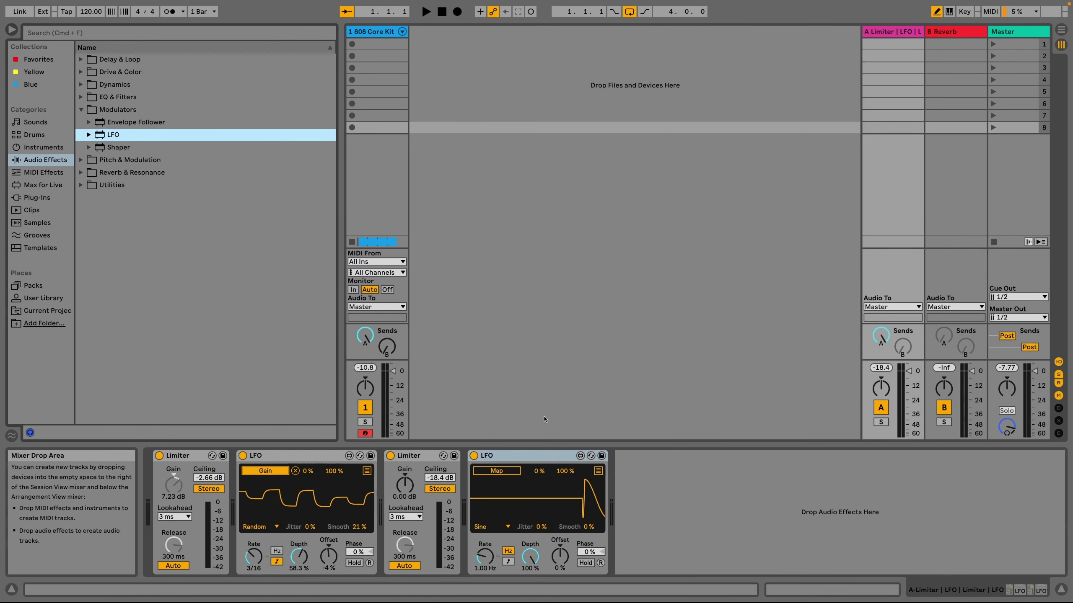
pyautogui.rightClick(901, 349)
pyautogui.click(911, 370)
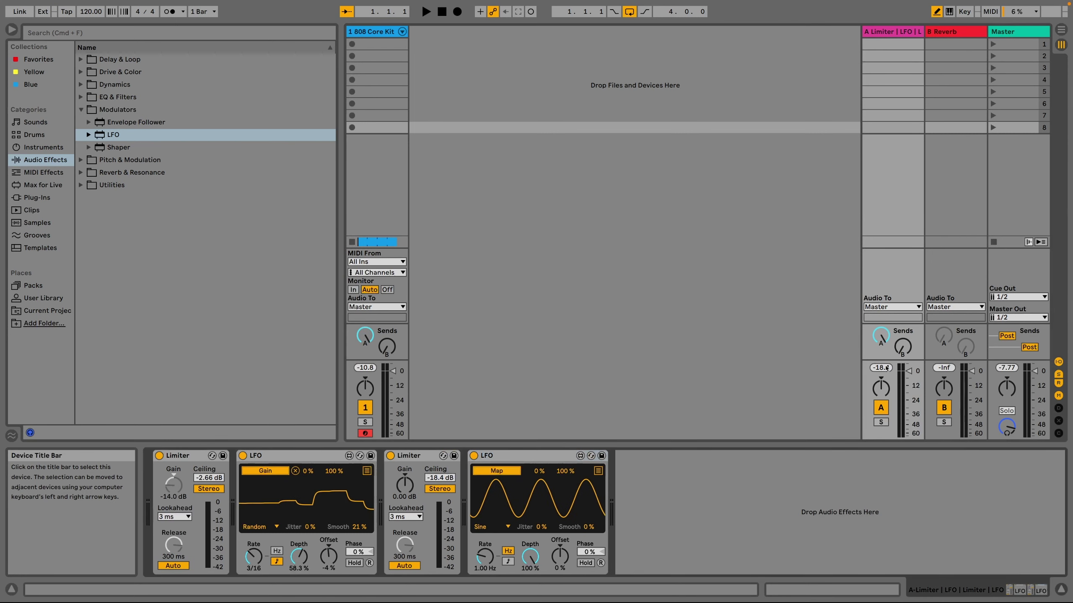
# - Map the new LFO to Send B with a Random waveform and slightly adjust its offset
pyautogui.click(903, 347)
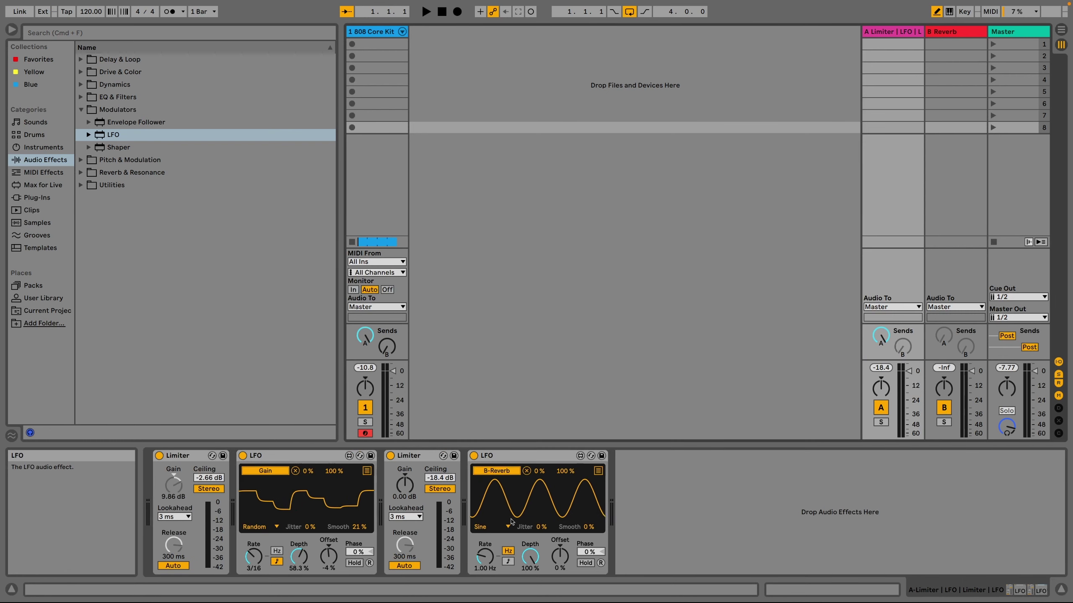
pyautogui.click(508, 525)
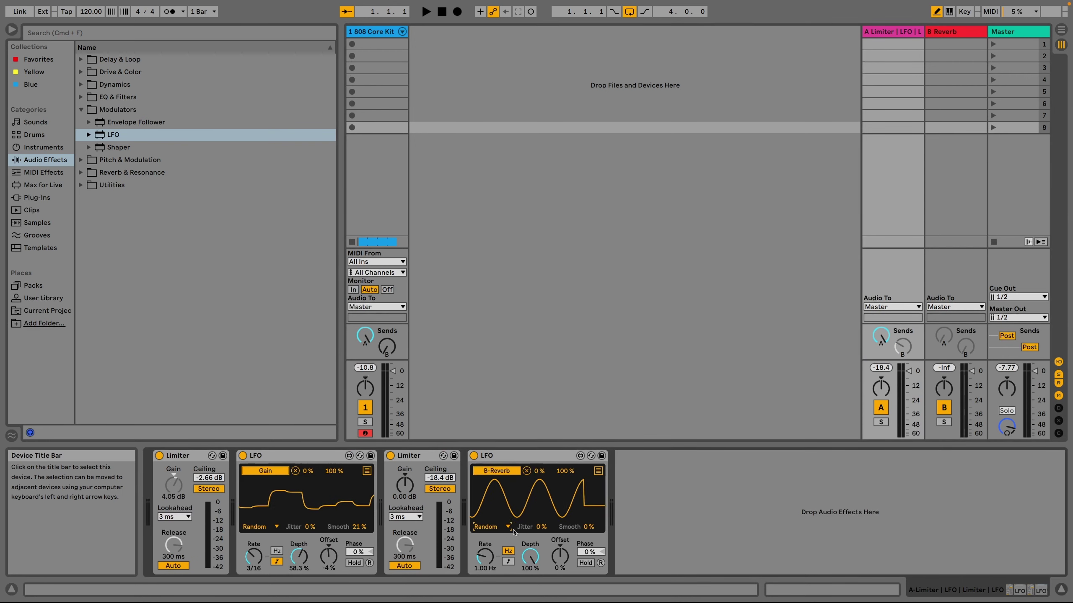
pyautogui.press('space')
pyautogui.moveTo(560, 557)
pyautogui.mouseDown()
pyautogui.moveTo(560, 534)
pyautogui.moveTo(530, 568)
pyautogui.moveTo(530, 557)
pyautogui.moveTo(560, 577)
pyautogui.moveTo(560, 558)
pyautogui.mouseUp()
pyautogui.press('space')
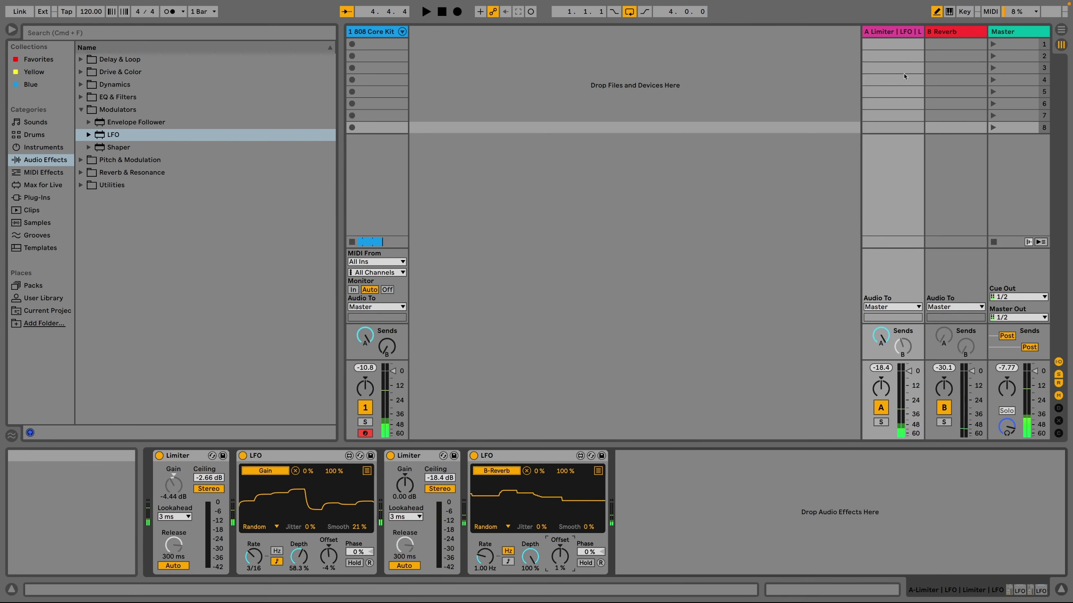
# - Enable all sends on the return tracks from B Reverb's send options
pyautogui.click(947, 33)
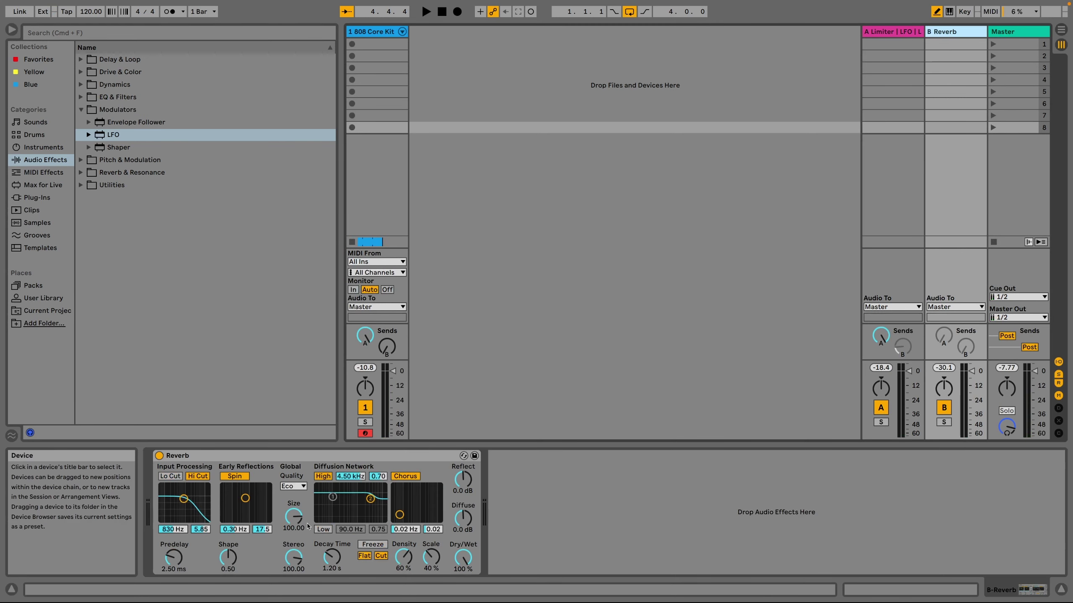
pyautogui.rightClick(945, 340)
pyautogui.click(955, 360)
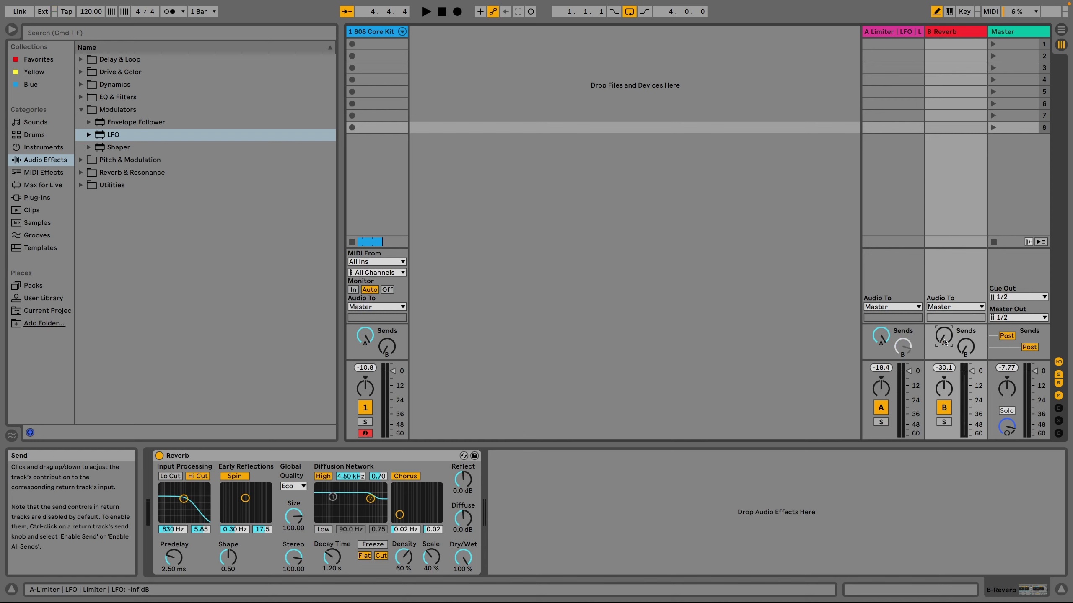
# - While playing, turn up B Reverb's send and lengthen the Reverb decay to 3.31 s
pyautogui.press('space')
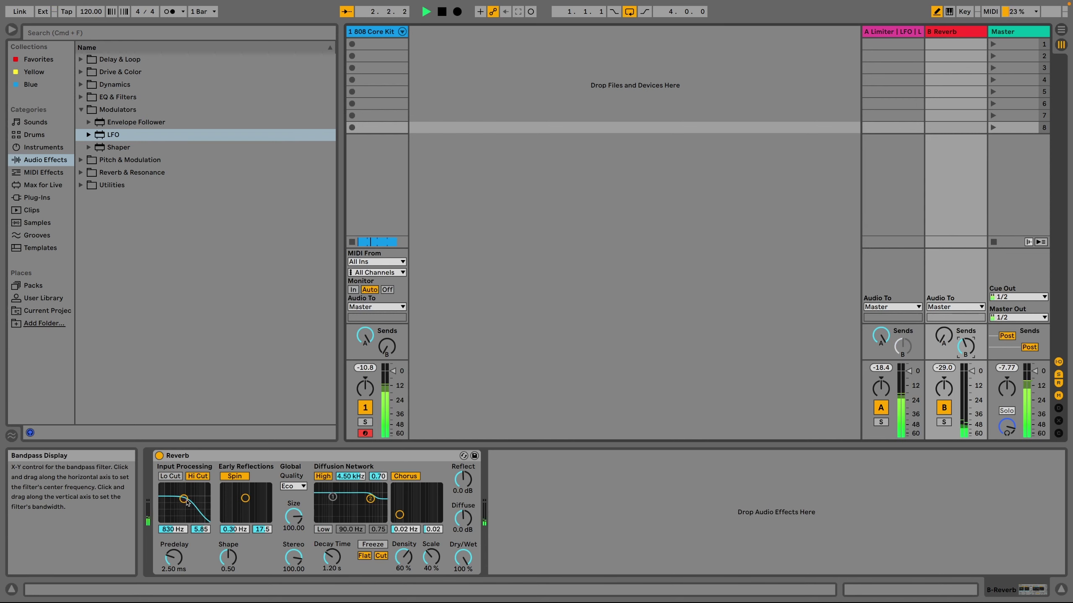
pyautogui.moveTo(975, 349); pyautogui.dragTo(975, 334)
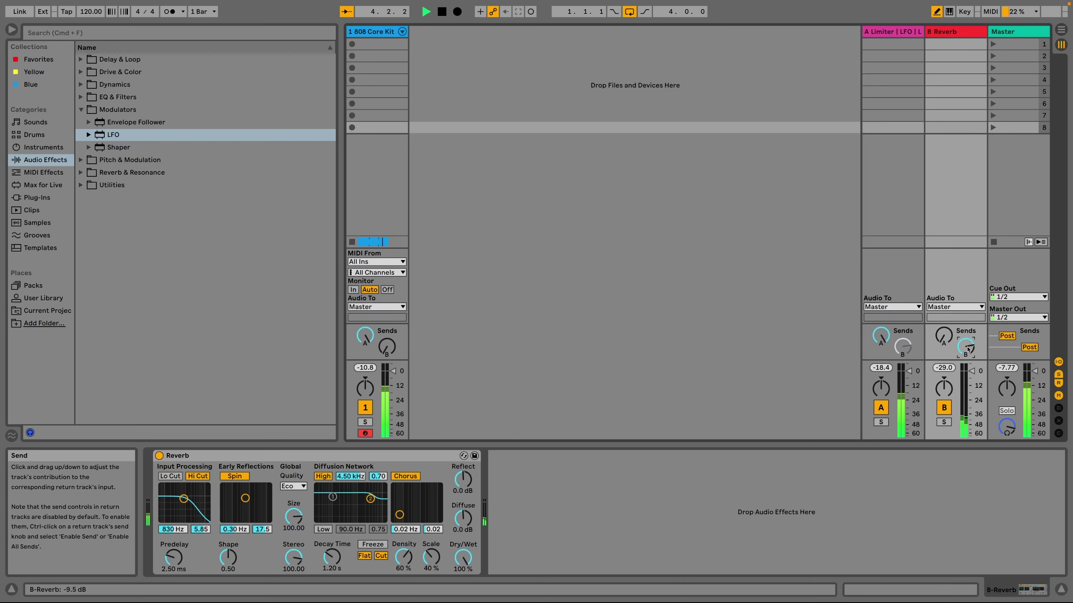
pyautogui.moveTo(332, 558); pyautogui.dragTo(332, 541)
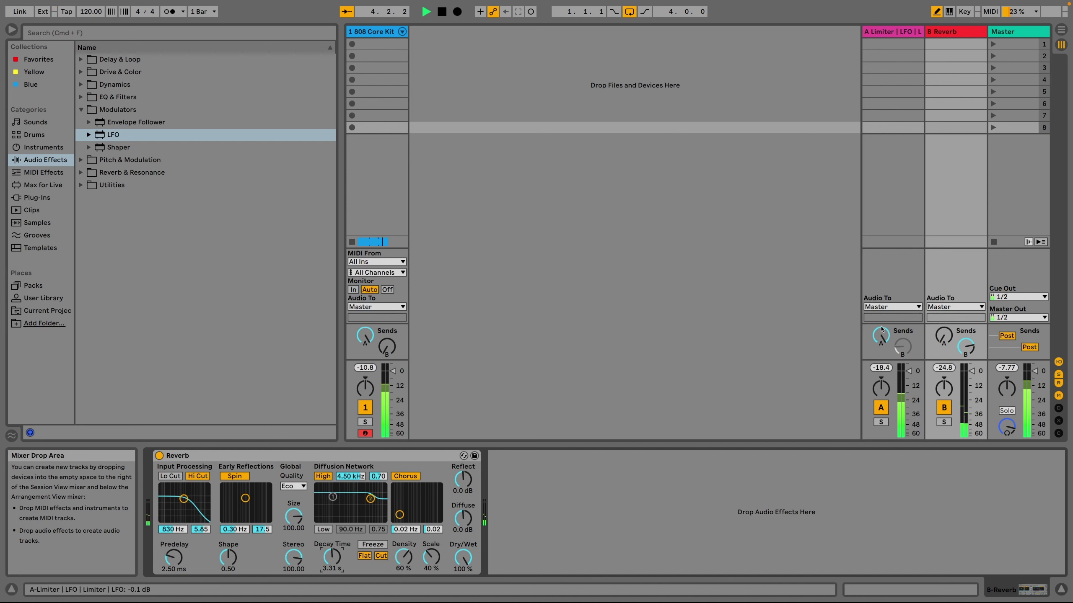
pyautogui.press('space')
pyautogui.press('space')
# - Duplicate return A's second LFO and remap the copy to a Limiter return parameter
pyautogui.click(911, 48)
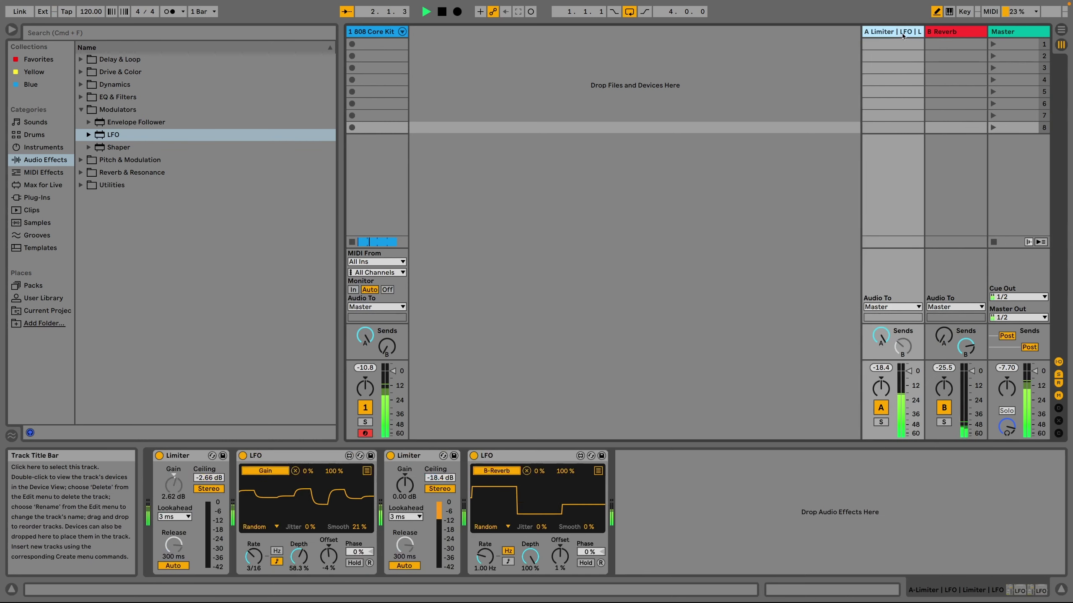
pyautogui.click(517, 456)
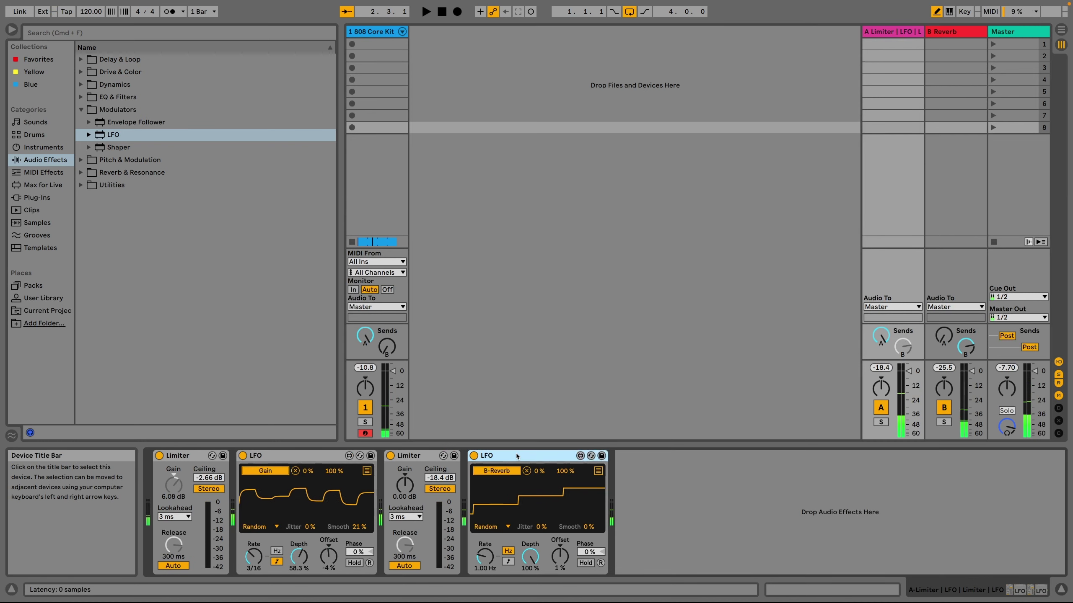
pyautogui.press('super+d')
pyautogui.click(674, 470)
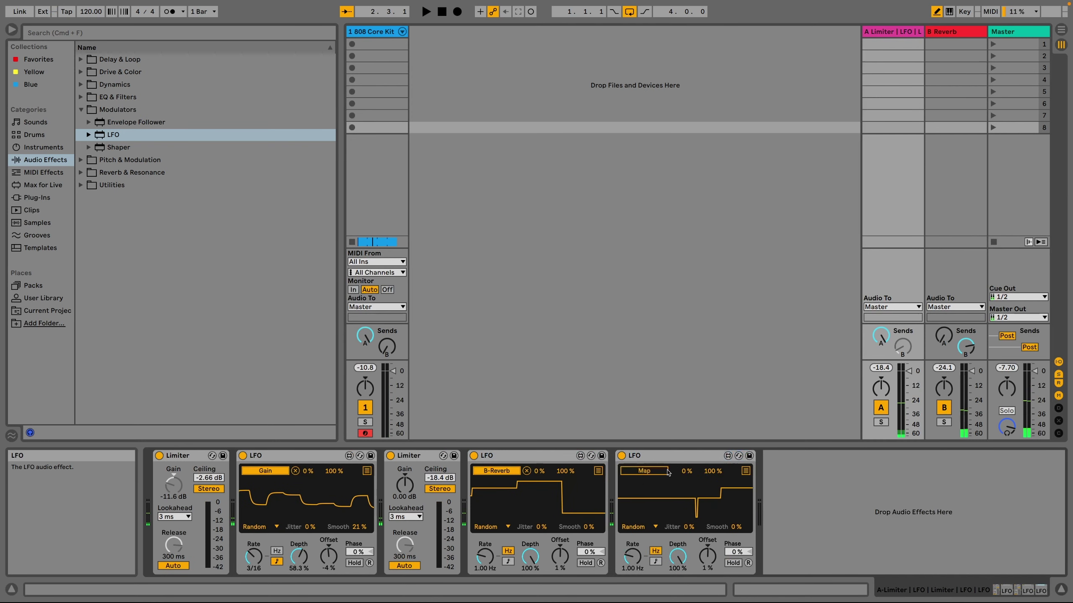
pyautogui.click(644, 470)
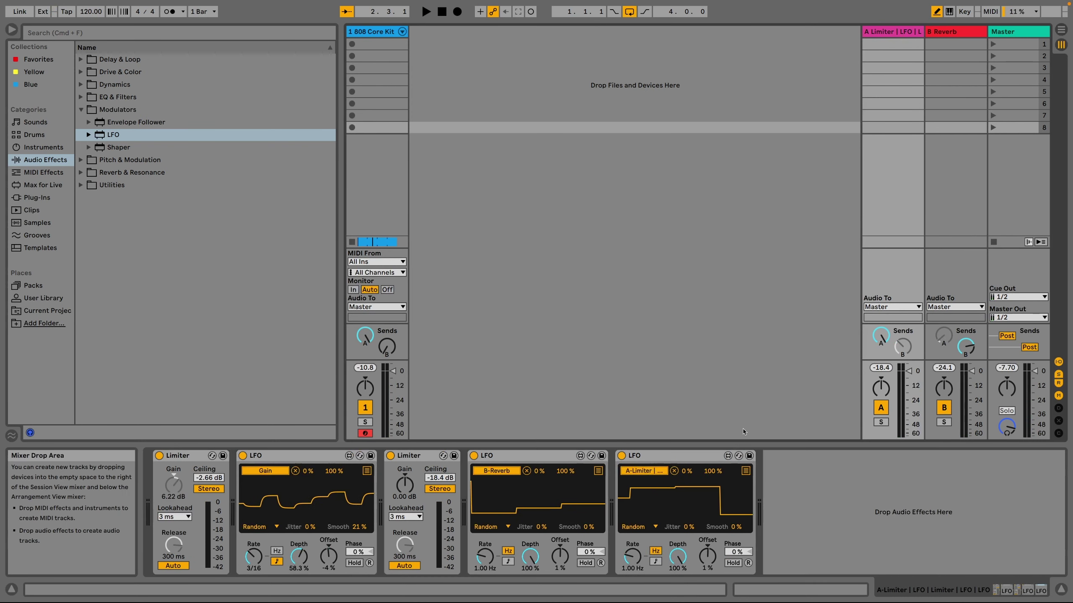
# - Duplicate the third LFO and remap the fourth to a B Reverb level
pyautogui.click(679, 459)
pyautogui.press('super+d')
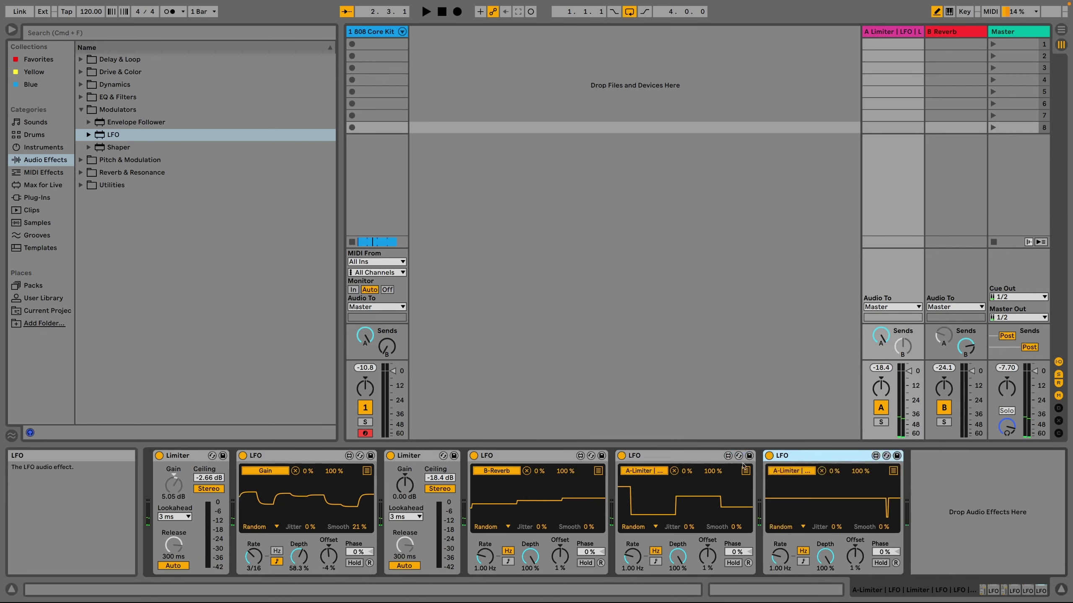
pyautogui.click(821, 471)
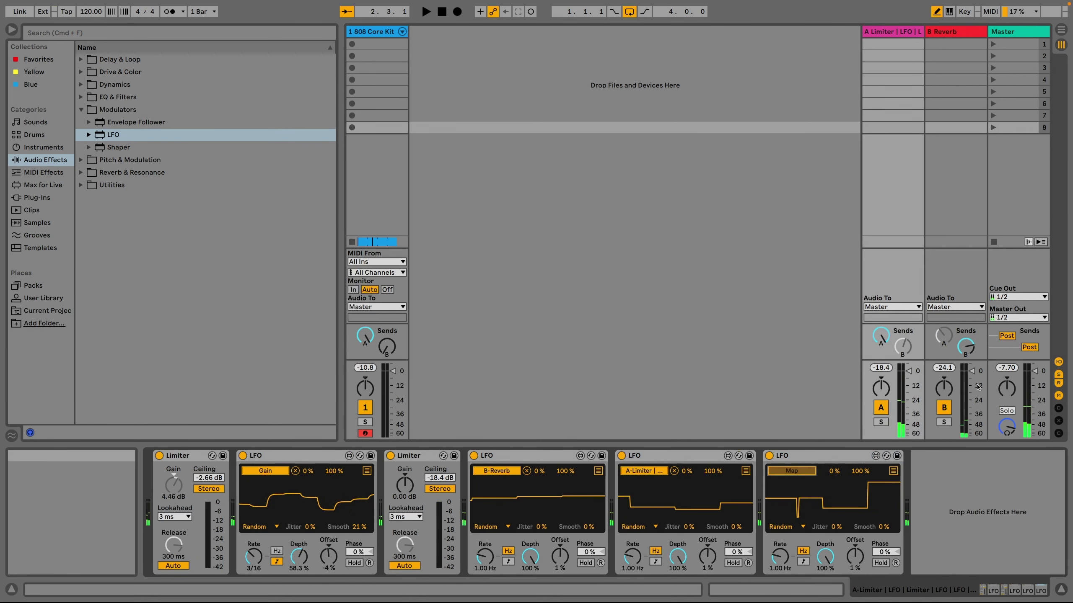
pyautogui.click(971, 370)
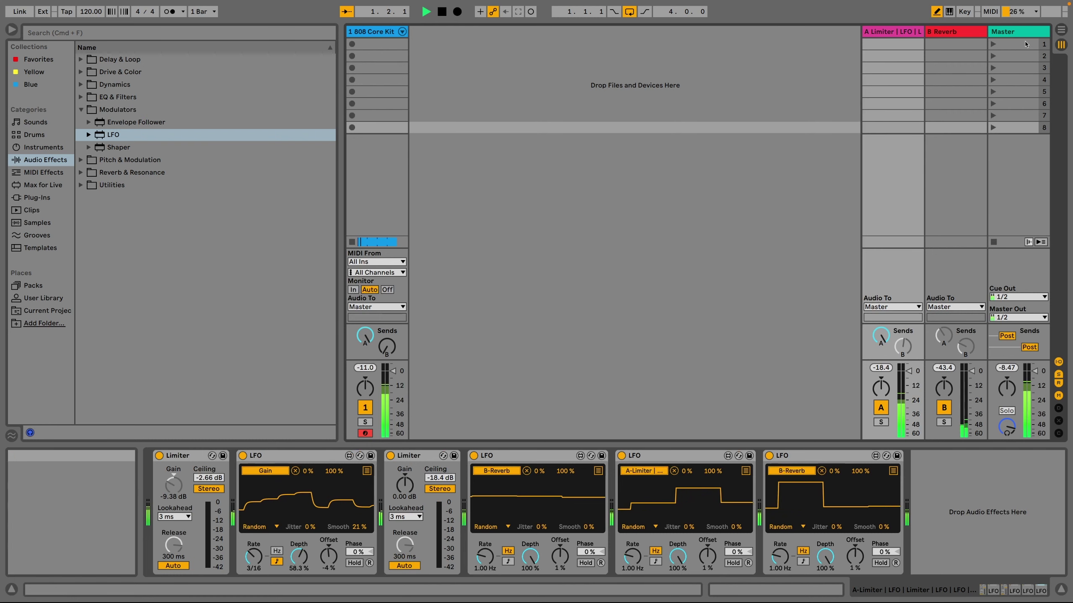
pyautogui.click(1013, 270)
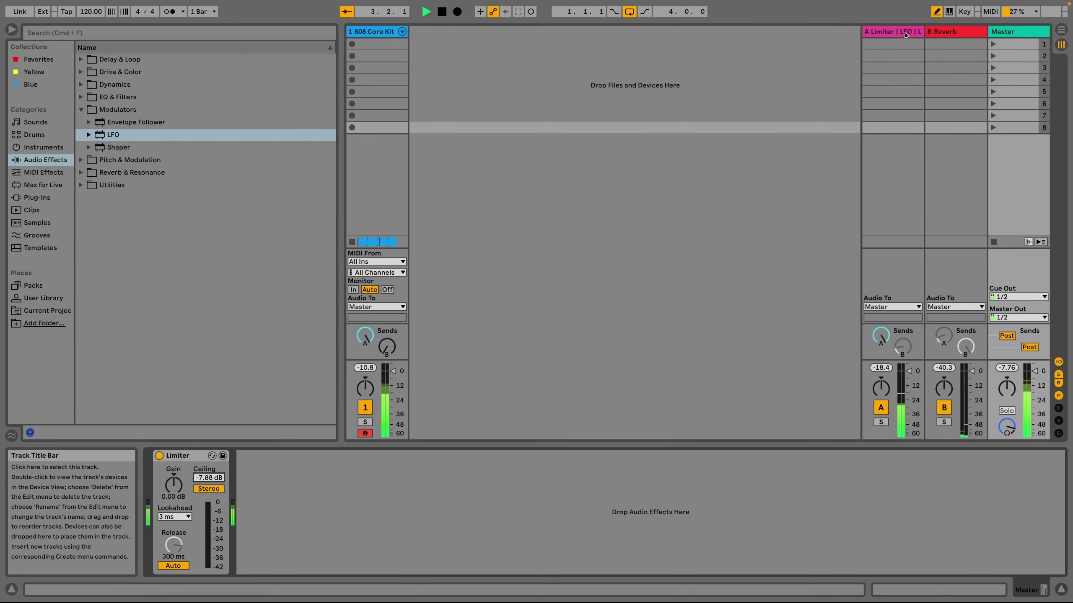
# - Raise the B Reverb's Diffuse to 3.3 dB, check the Master track, and stop playback
pyautogui.click(915, 49)
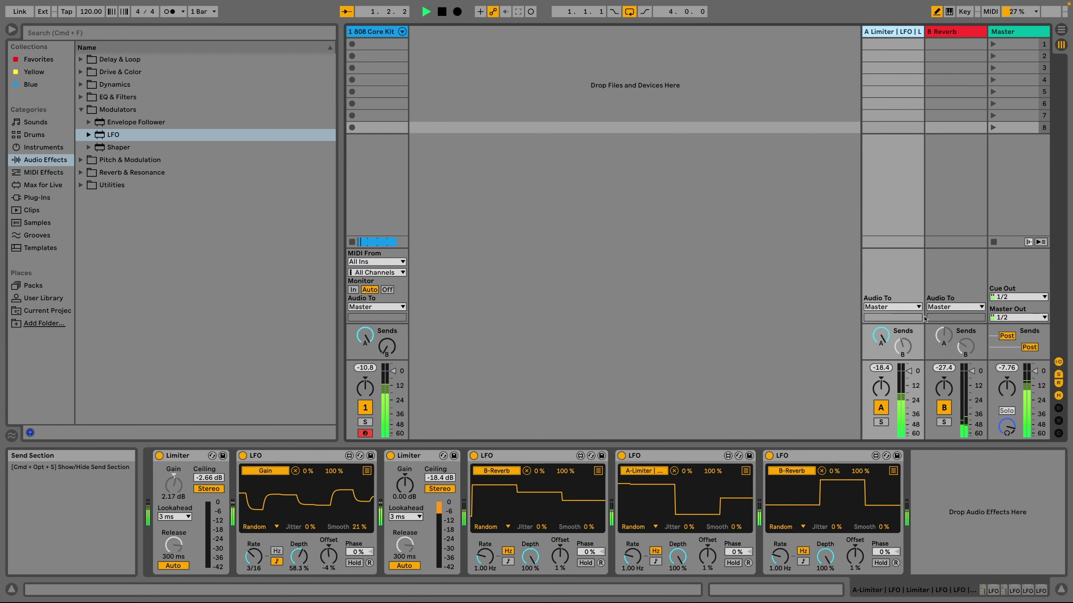
pyautogui.click(959, 191)
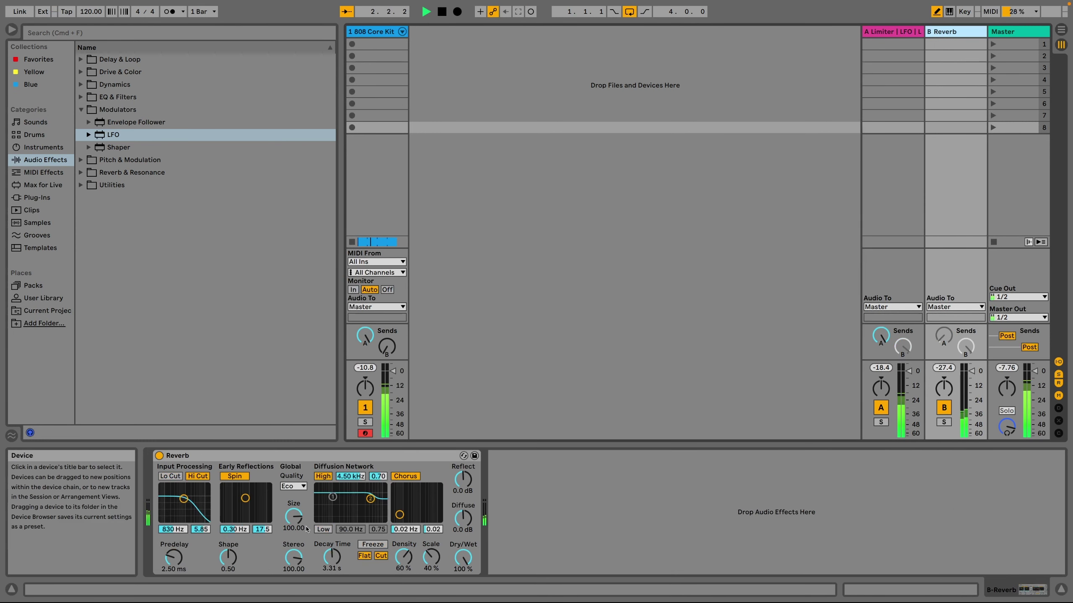
pyautogui.moveTo(463, 518); pyautogui.dragTo(463, 507)
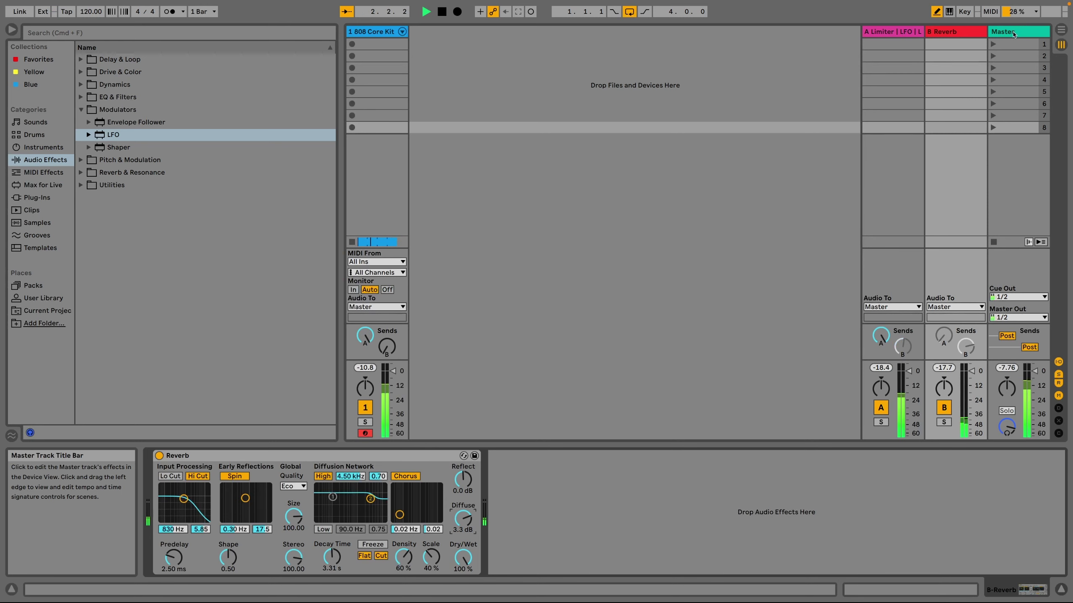
pyautogui.click(1013, 34)
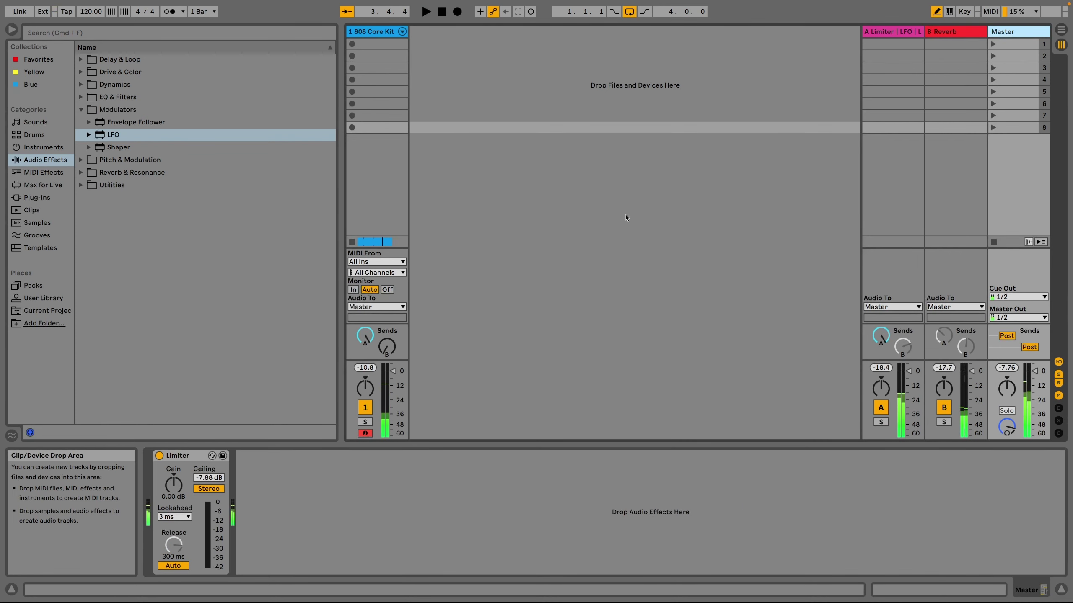
pyautogui.press('space')
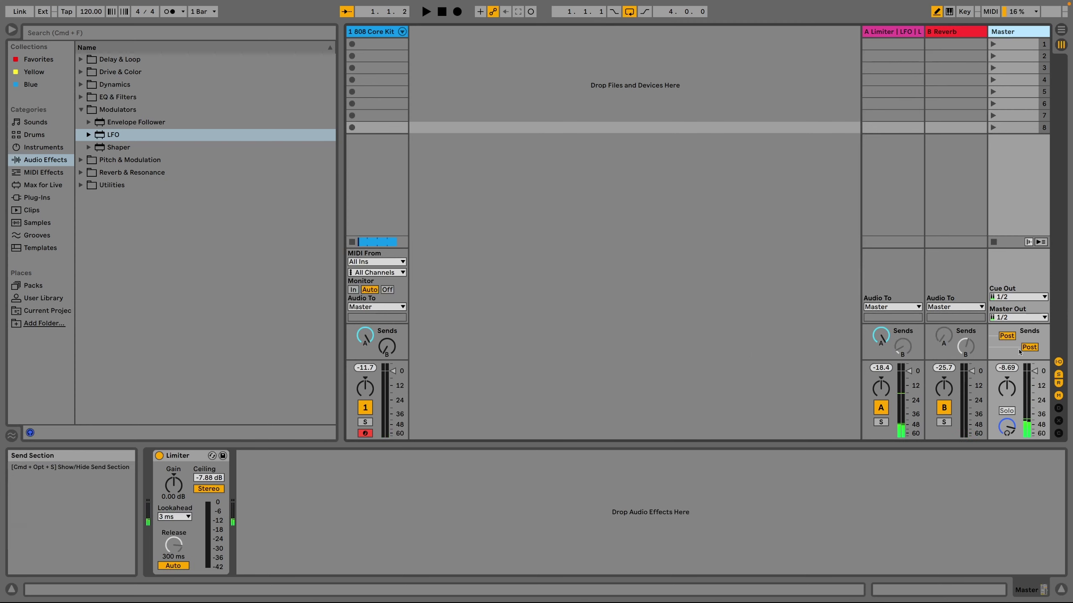
pyautogui.click(1033, 438)
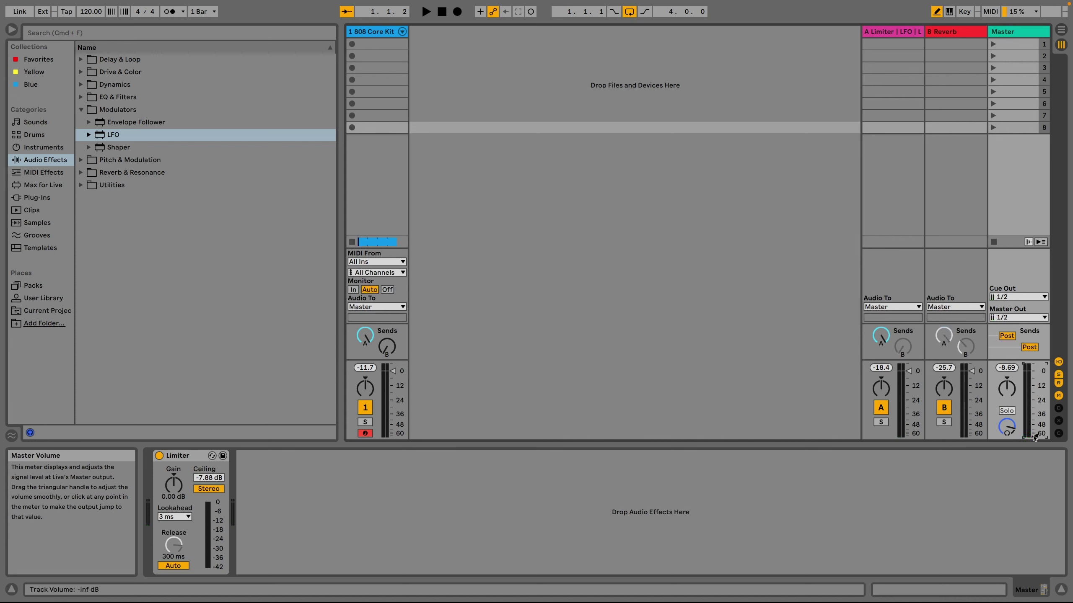